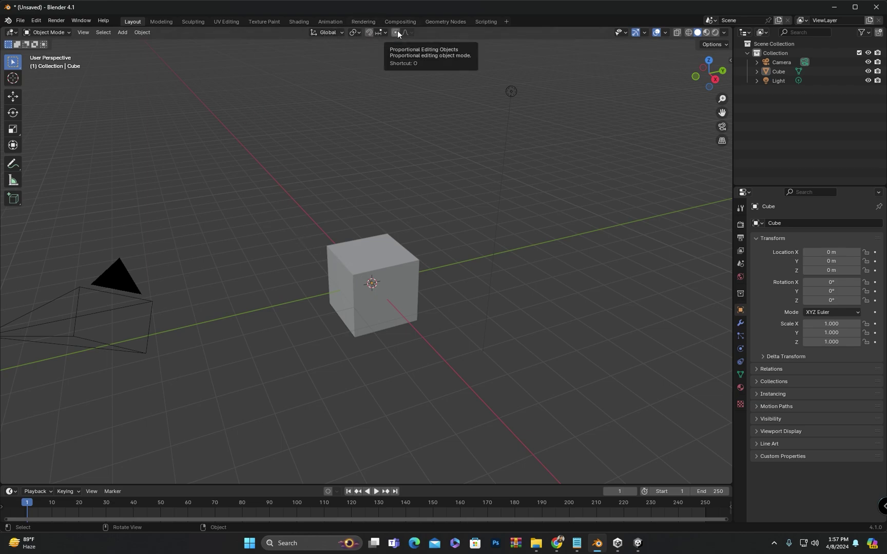
Delete the default cube from the scene
{"action": "middle_click_drag", "start_coordinate": [403, 256], "coordinate": [443, 244], "text": "shift"}
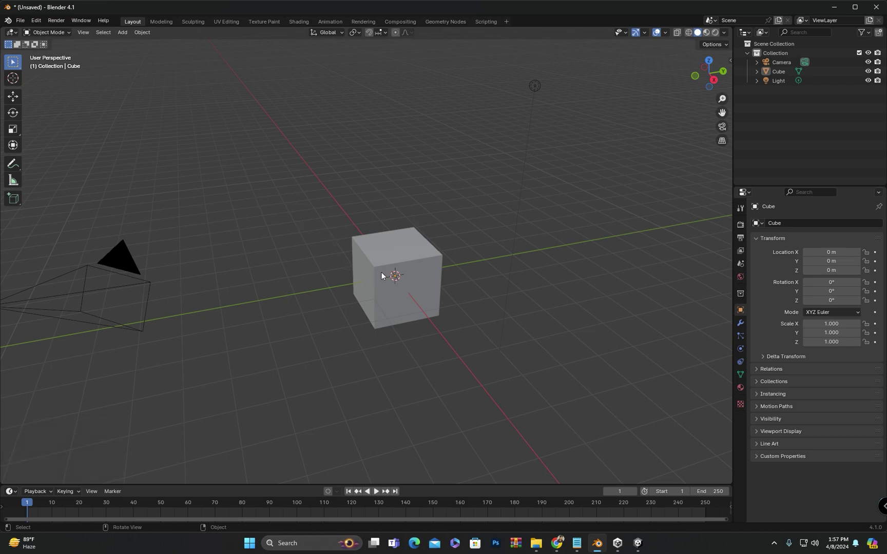
{"action": "scroll", "coordinate": [411, 261], "scroll_direction": "up", "scroll_amount": 2}
{"action": "left_click", "coordinate": [423, 256]}
{"action": "key", "text": "Delete"}
{"action": "left_click", "coordinate": [407, 307]}
Add a new cube mesh at the world origin
{"action": "scroll", "coordinate": [430, 255], "scroll_direction": "up", "scroll_amount": 3}
{"action": "middle_click_drag", "start_coordinate": [430, 255], "coordinate": [418, 253], "text": "shift"}
{"action": "left_click_drag", "start_coordinate": [442, 263], "coordinate": [411, 319]}
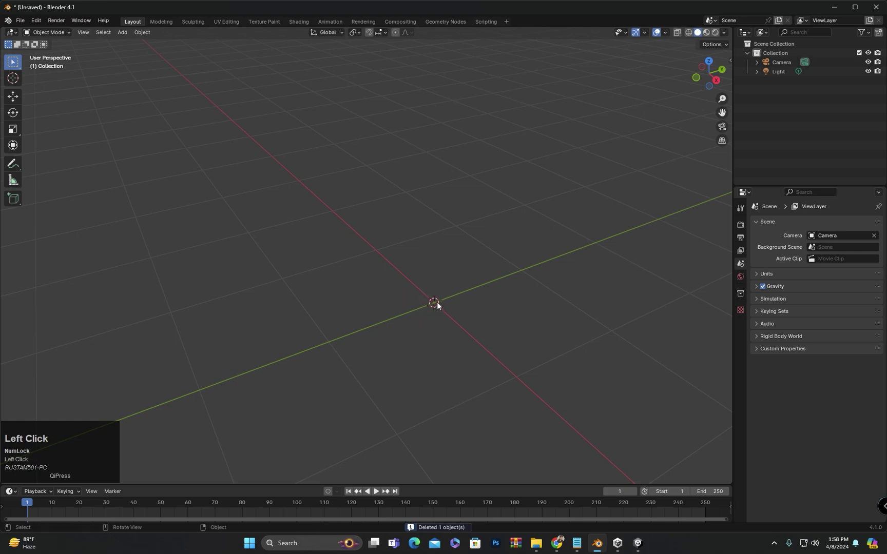
{"action": "scroll", "coordinate": [437, 303], "scroll_direction": "down", "scroll_amount": 2}
{"action": "middle_click_drag", "start_coordinate": [436, 302], "coordinate": [485, 316]}
{"action": "scroll", "coordinate": [439, 292], "scroll_direction": "down", "scroll_amount": 1, "text": "shift"}
{"action": "middle_click_drag", "start_coordinate": [440, 295], "coordinate": [439, 327], "text": "shift"}
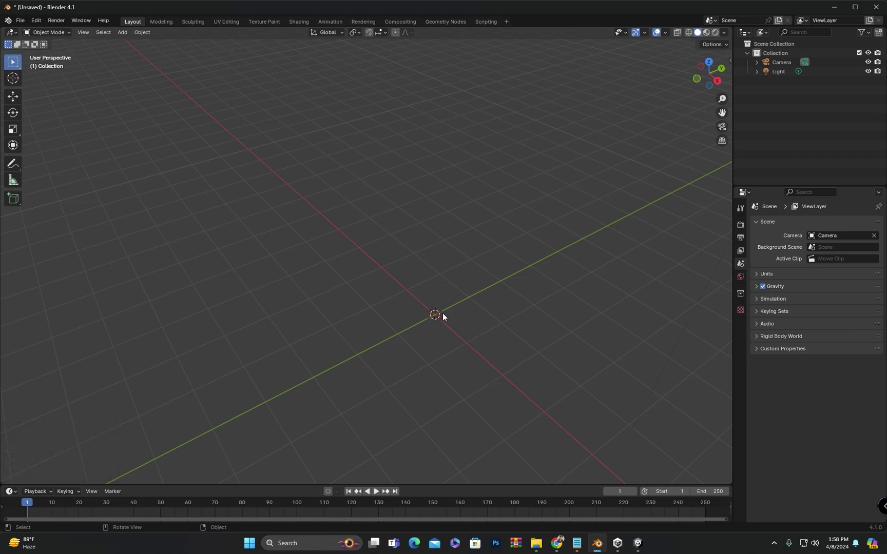
{"action": "middle_click_drag", "start_coordinate": [442, 313], "coordinate": [416, 315]}
{"action": "key", "text": "shift+a"}
{"action": "mouse_move", "coordinate": [416, 314]}
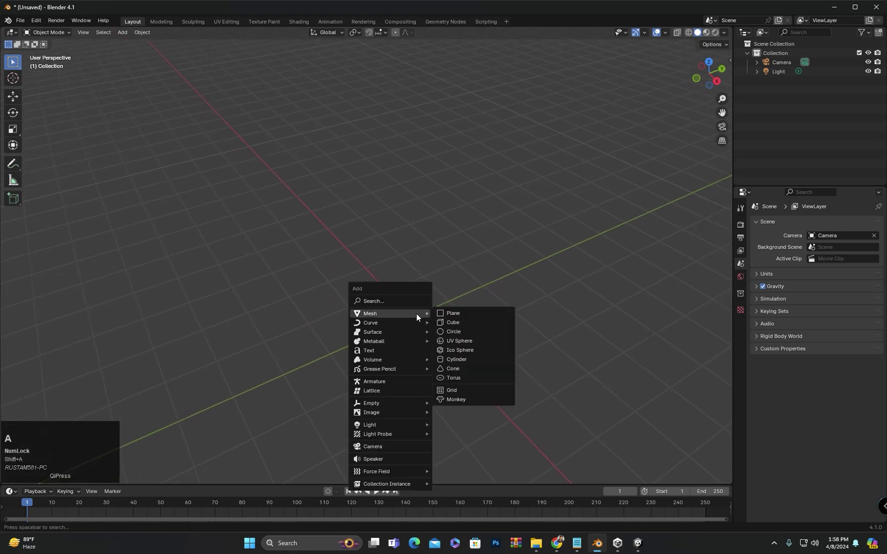
{"action": "left_click", "coordinate": [457, 322]}
Try scaling the new cube down uniformly and undo that scaling
{"action": "mouse_move", "coordinate": [421, 307]}
{"action": "middle_mouse_down"}
{"action": "mouse_move", "coordinate": [449, 304]}
{"action": "mouse_move", "coordinate": [437, 305]}
{"action": "middle_mouse_up"}
{"action": "key", "text": "s"}
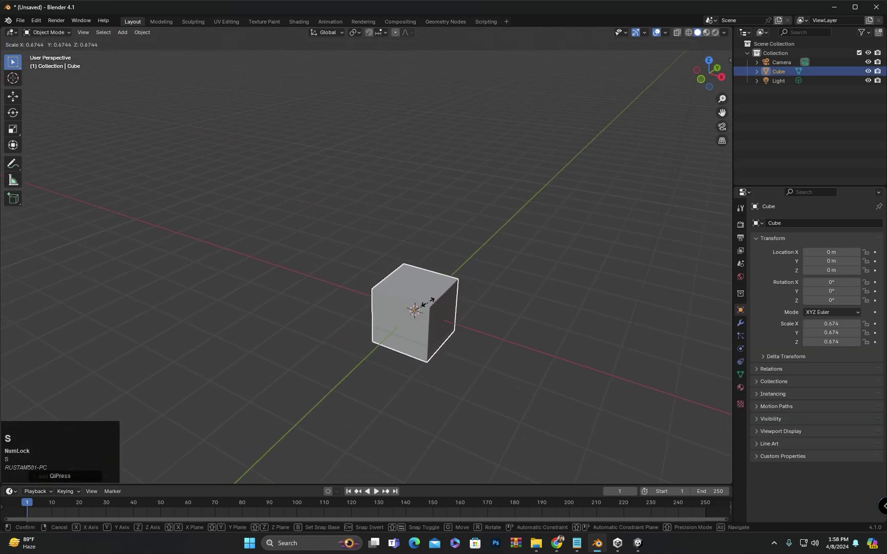
{"action": "left_click", "coordinate": [415, 308]}
{"action": "scroll", "coordinate": [416, 317], "scroll_direction": "up", "scroll_amount": 2}
{"action": "mouse_move", "coordinate": [416, 317]}
{"action": "middle_mouse_down"}
{"action": "mouse_move", "coordinate": [391, 304]}
{"action": "mouse_move", "coordinate": [395, 286]}
{"action": "mouse_move", "coordinate": [413, 315]}
{"action": "middle_mouse_up"}
{"action": "key", "text": "ctrl+z"}
{"action": "scroll", "coordinate": [413, 342], "scroll_direction": "down", "scroll_amount": 4}
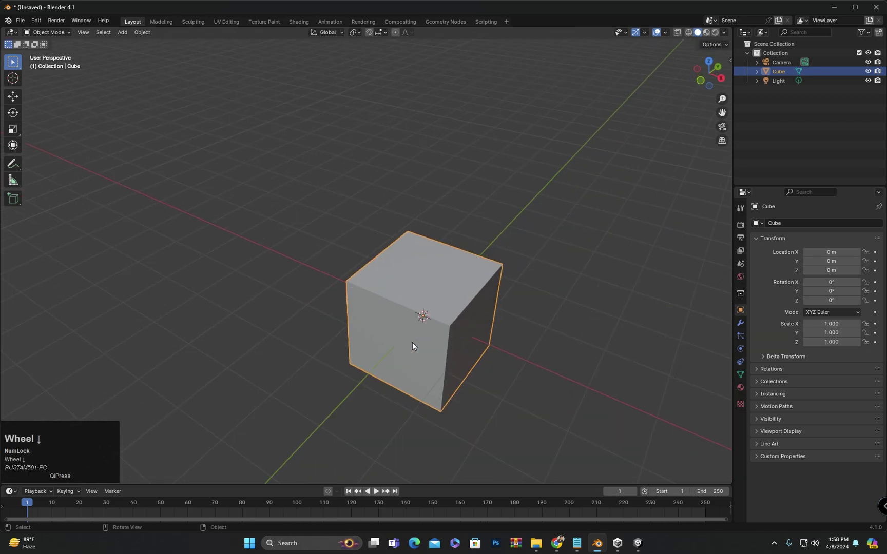
Activate the 3D Cursor tool and place the cursor on several empty spots, ending beside the cube along positive Y
{"action": "middle_click_drag", "start_coordinate": [445, 314], "coordinate": [361, 362]}
{"action": "scroll", "coordinate": [391, 357], "scroll_direction": "up", "scroll_amount": 2}
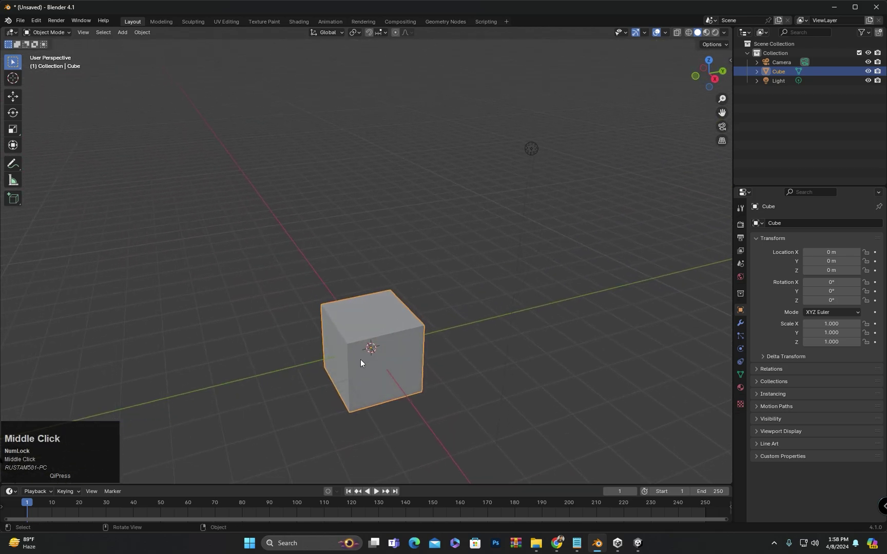
{"action": "left_click", "coordinate": [13, 82]}
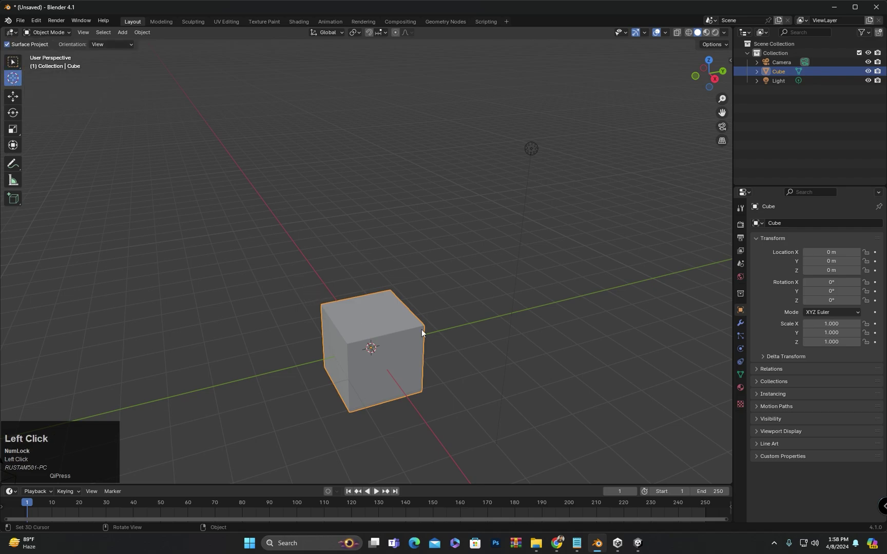
{"action": "middle_click_drag", "start_coordinate": [594, 325], "coordinate": [541, 404]}
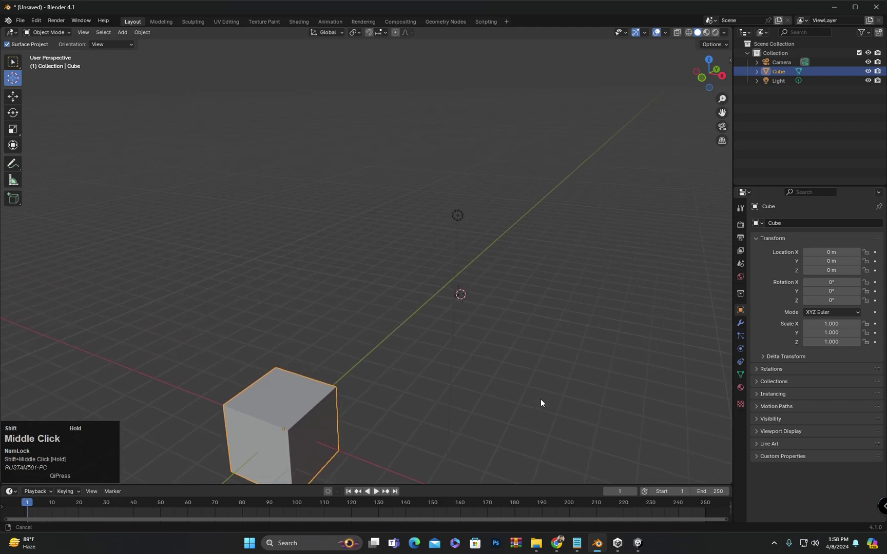
{"action": "left_click", "coordinate": [332, 256]}
{"action": "left_click", "coordinate": [108, 284]}
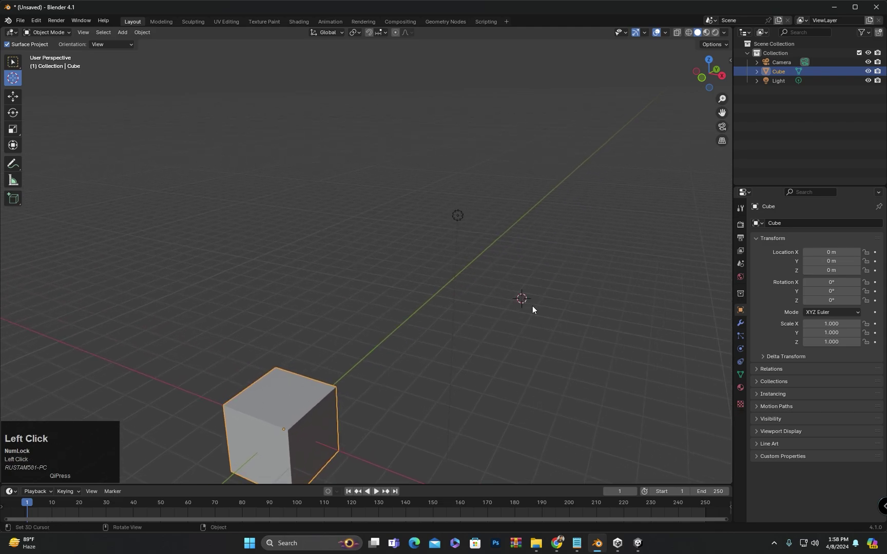
{"action": "scroll", "coordinate": [533, 308], "scroll_direction": "down", "scroll_amount": 5}
{"action": "middle_click_drag", "start_coordinate": [501, 303], "coordinate": [542, 352]}
{"action": "left_click", "coordinate": [525, 335]}
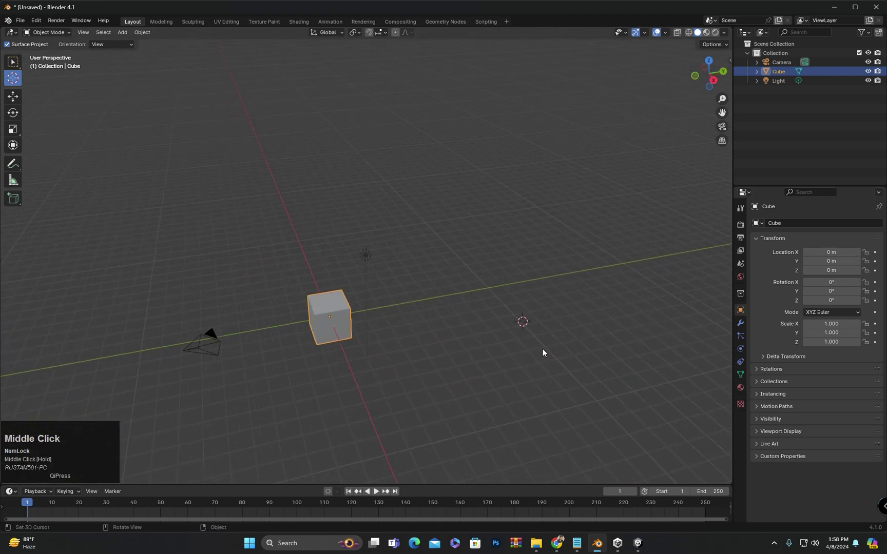
Add a second cube mesh at the relocated 3D cursor
{"action": "key", "text": "shift+a"}
{"action": "mouse_move", "coordinate": [527, 331]}
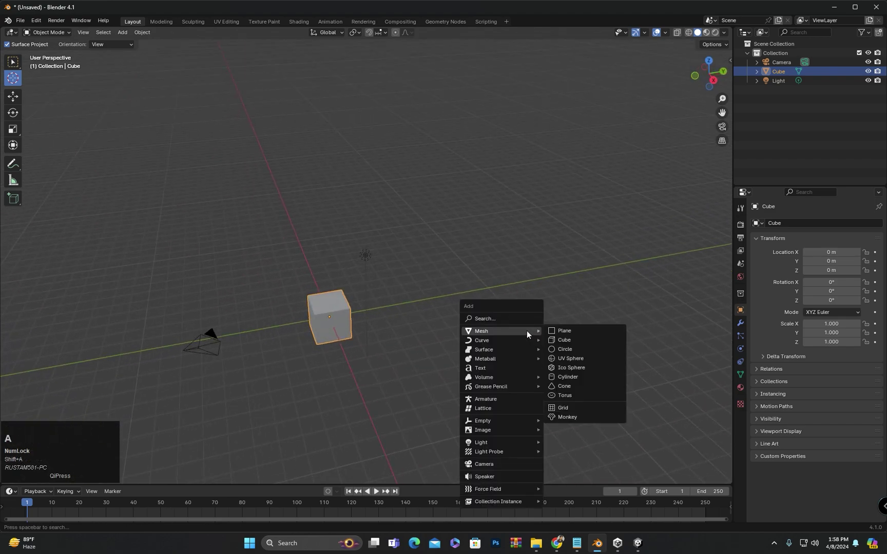
{"action": "left_click", "coordinate": [565, 341]}
{"action": "scroll", "coordinate": [534, 330], "scroll_direction": "up", "scroll_amount": 3}
{"action": "middle_click_drag", "start_coordinate": [534, 332], "coordinate": [520, 311]}
{"action": "scroll", "coordinate": [608, 323], "scroll_direction": "up", "scroll_amount": 1}
{"action": "scroll", "coordinate": [515, 310], "scroll_direction": "up", "scroll_amount": 3}
{"action": "scroll", "coordinate": [470, 303], "scroll_direction": "down", "scroll_amount": 5}
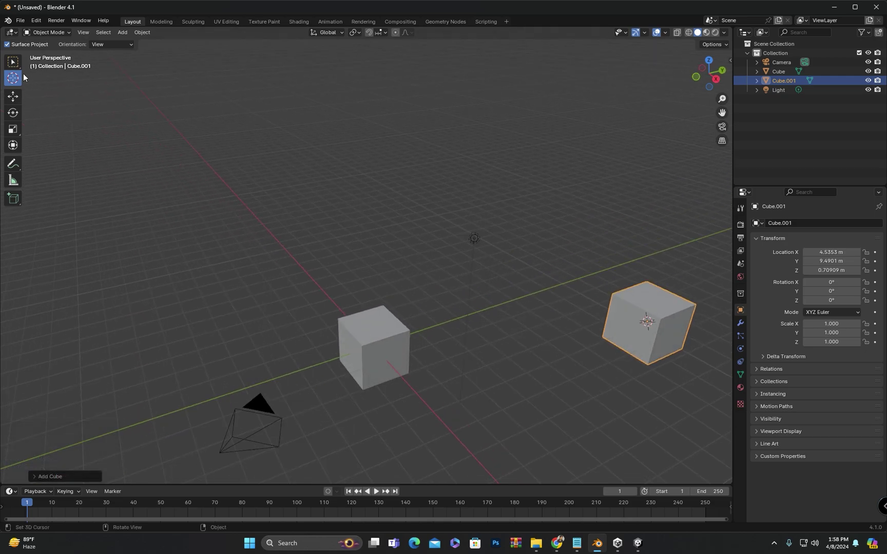
Return to the Select Box tool and reposition the 3D cursor directly on several empty spots around the cubes
{"action": "left_click", "coordinate": [13, 63]}
{"action": "right_click", "coordinate": [143, 323], "text": "shift"}
{"action": "mouse_move", "coordinate": [159, 338]}
{"action": "middle_mouse_down"}
{"action": "mouse_move", "coordinate": [176, 358]}
{"action": "mouse_move", "coordinate": [214, 327]}
{"action": "mouse_move", "coordinate": [157, 356]}
{"action": "middle_mouse_up"}
{"action": "right_click", "coordinate": [103, 327], "text": "shift"}
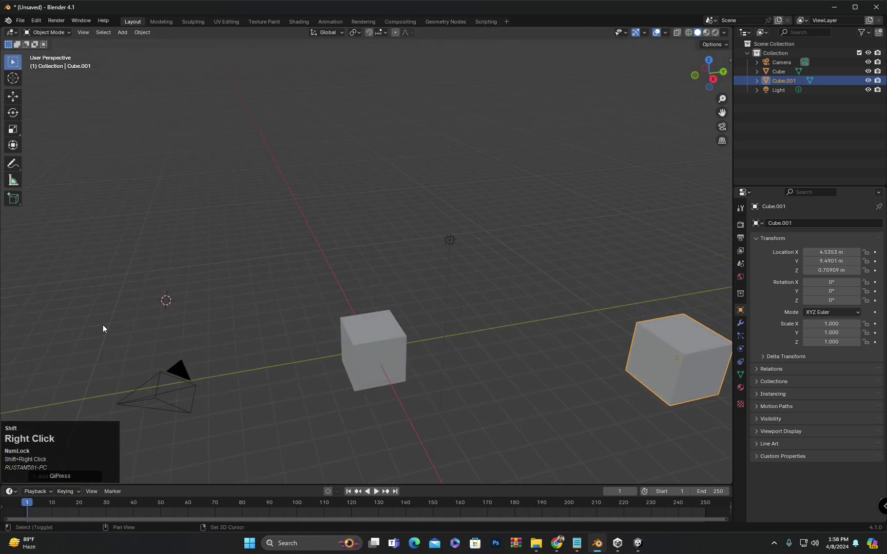
{"action": "right_click", "coordinate": [199, 292], "text": "shift"}
{"action": "right_click", "coordinate": [343, 258], "text": "shift"}
{"action": "right_click", "coordinate": [233, 436], "text": "shift"}
{"action": "mouse_move", "coordinate": [476, 416]}
{"action": "middle_mouse_down"}
{"action": "mouse_move", "coordinate": [484, 439]}
{"action": "mouse_move", "coordinate": [487, 431]}
{"action": "middle_mouse_up"}
{"action": "key", "text": "shift+s"}
{"action": "key", "text": "Escape"}
Add another cube at the 3D cursor and undo the additions so only the origin cube remains
{"action": "key", "text": "shift+a"}
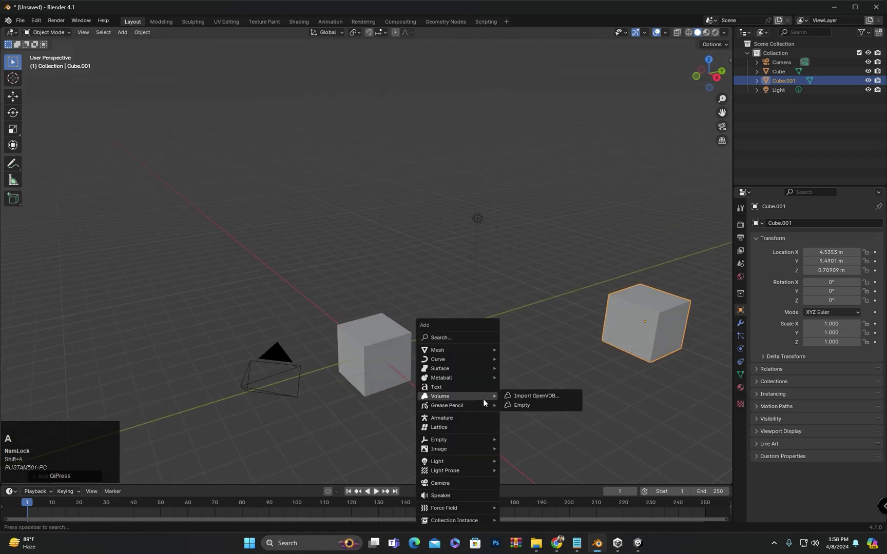
{"action": "mouse_move", "coordinate": [461, 350]}
{"action": "left_click", "coordinate": [518, 358]}
{"action": "middle_click_drag", "start_coordinate": [469, 404], "coordinate": [406, 349]}
{"action": "scroll", "coordinate": [454, 418], "scroll_direction": "down", "scroll_amount": 2}
{"action": "key", "text": "ctrl+z"}
{"action": "key", "text": "ctrl+z"}
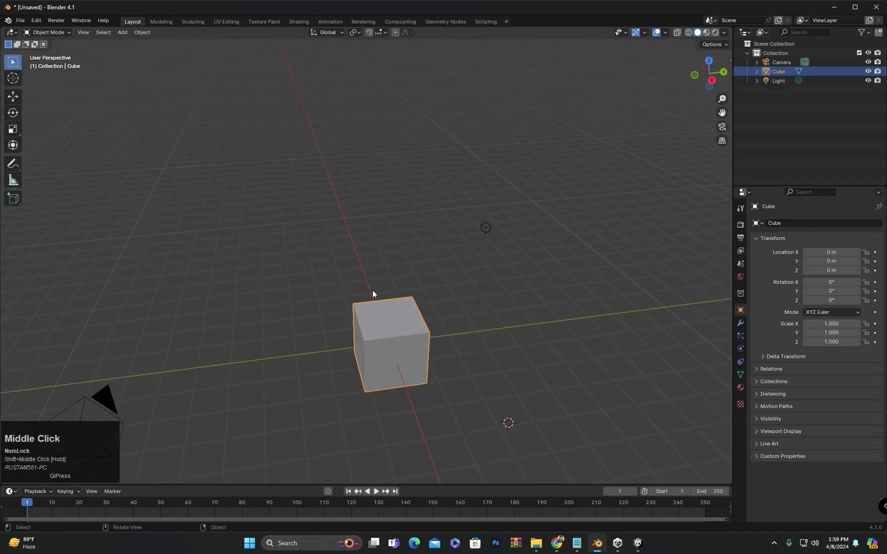
Snap the 3D cursor to the world origin
{"action": "left_click", "coordinate": [141, 32]}
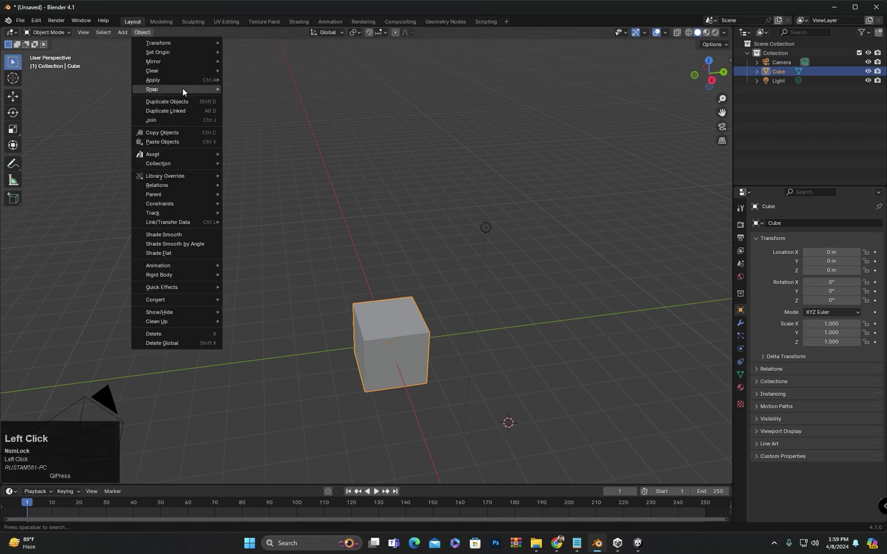
{"action": "mouse_move", "coordinate": [182, 88]}
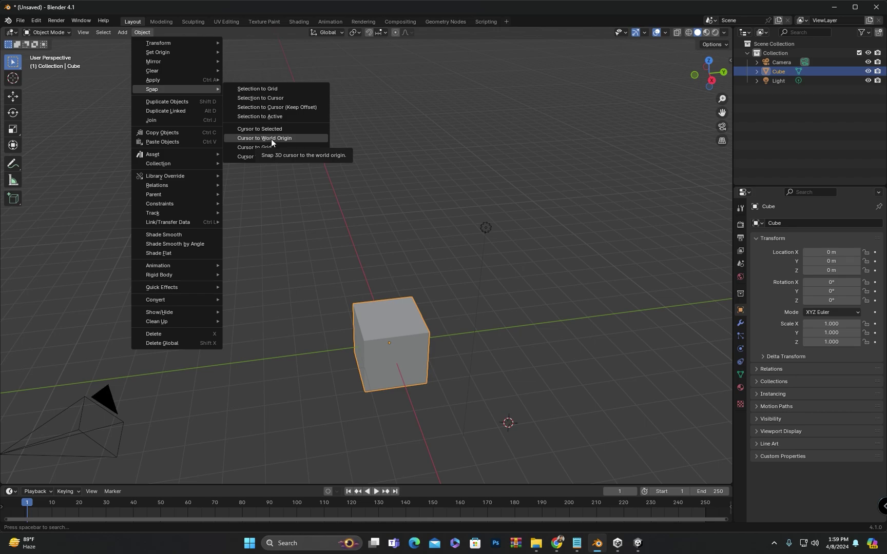
{"action": "left_click", "coordinate": [272, 143]}
{"action": "scroll", "coordinate": [415, 315], "scroll_direction": "up", "scroll_amount": 2}
{"action": "middle_click_drag", "start_coordinate": [416, 314], "coordinate": [476, 239]}
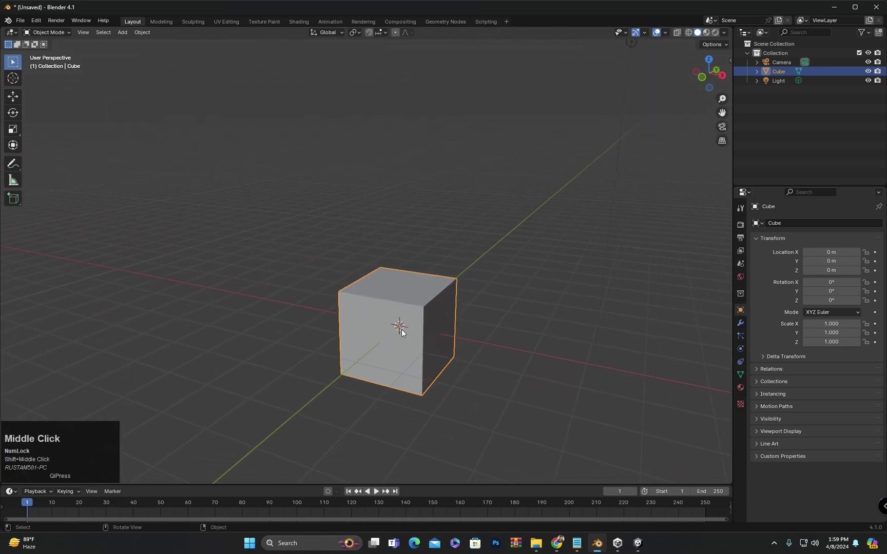
{"action": "scroll", "coordinate": [401, 331], "scroll_direction": "up", "scroll_amount": 1}
{"action": "middle_click_drag", "start_coordinate": [429, 310], "coordinate": [348, 314]}
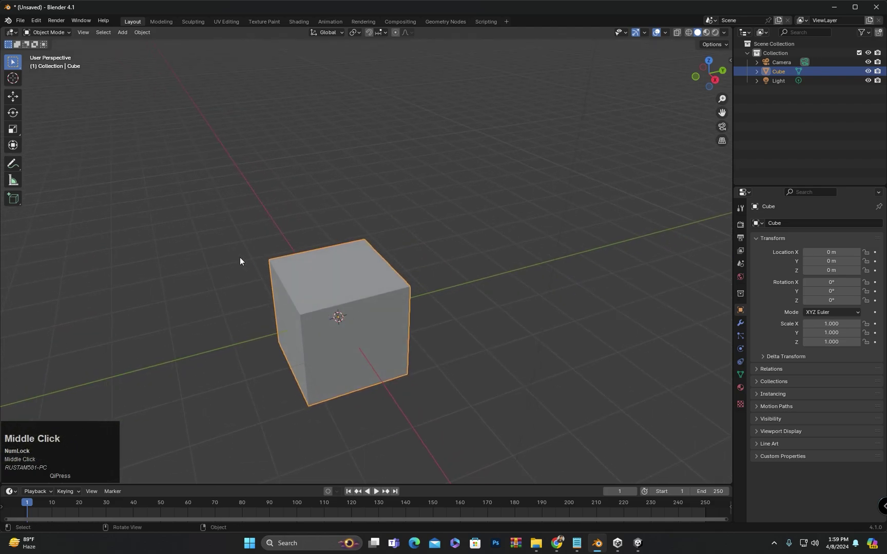
Deselect the cube and repeat the Cursor to World Origin snap using the snap pie
{"action": "key", "text": "shift+s"}
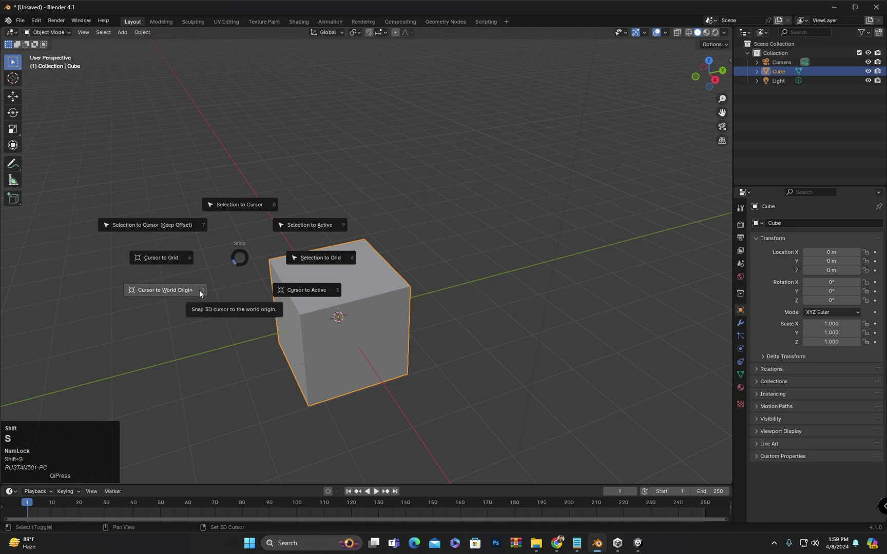
{"action": "left_click", "coordinate": [161, 317]}
{"action": "left_click", "coordinate": [428, 245]}
{"action": "middle_click_drag", "start_coordinate": [428, 245], "coordinate": [346, 325]}
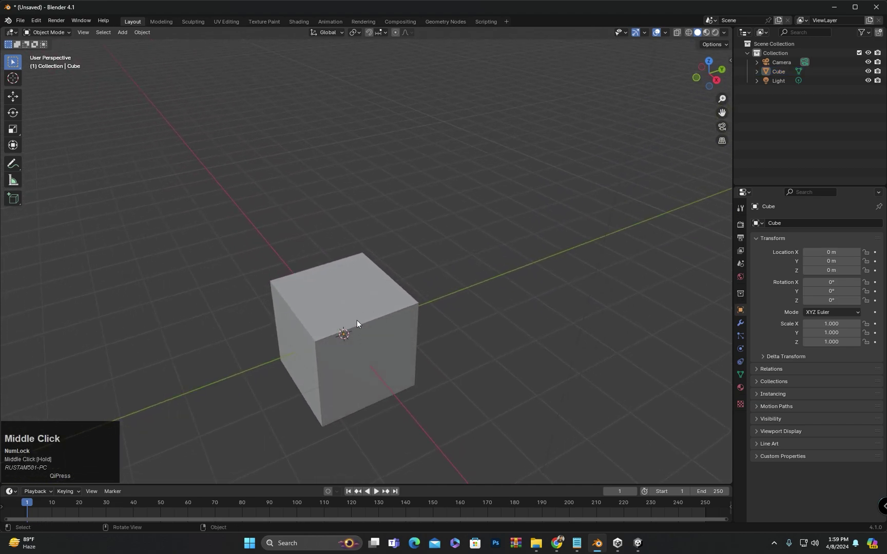
{"action": "key", "text": "shift+s"}
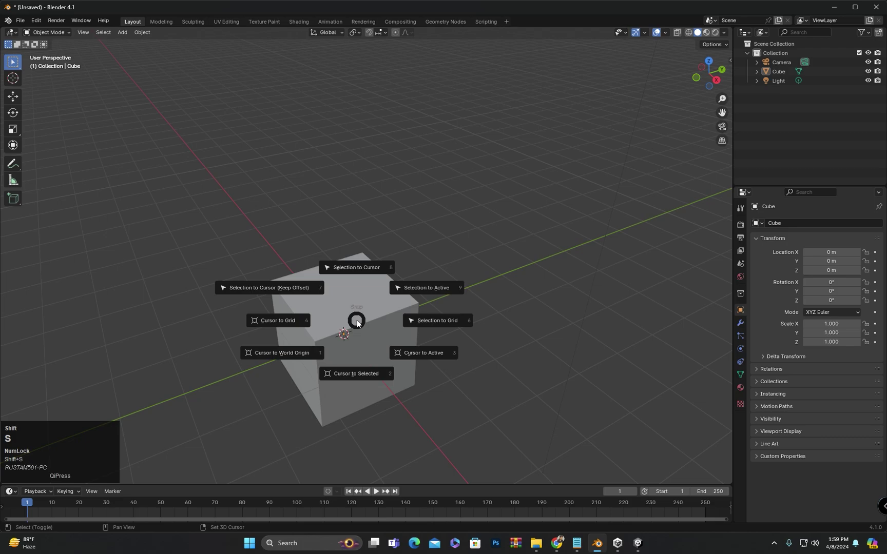
{"action": "left_click", "coordinate": [322, 341]}
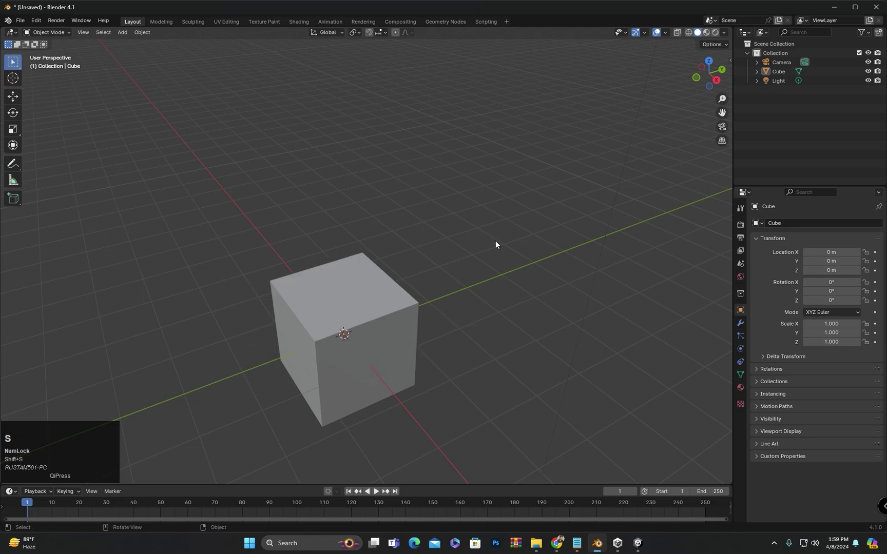
Place the 3D cursor on an empty spot away from the cube and snap it back to the world origin
{"action": "right_click", "coordinate": [582, 243], "text": "shift"}
{"action": "key", "text": "shift+s"}
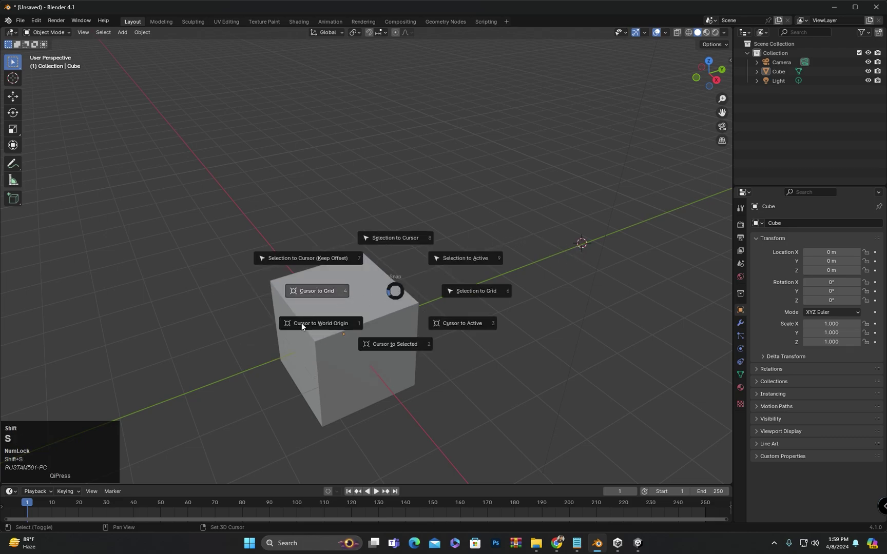
{"action": "left_click", "coordinate": [331, 324]}
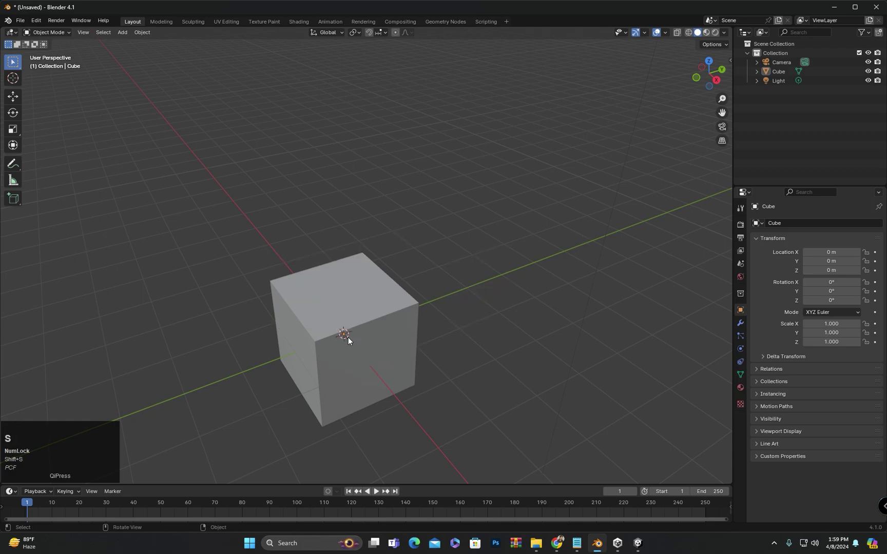
{"action": "middle_click_drag", "start_coordinate": [343, 335], "coordinate": [327, 325]}
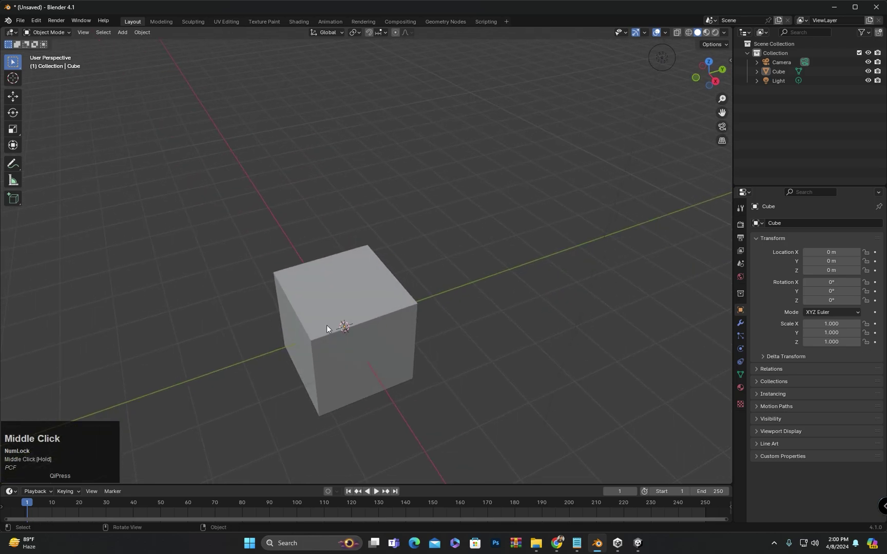
Select the cube and move it about 6.9 m along the Y axis
{"action": "key", "text": "shift+s"}
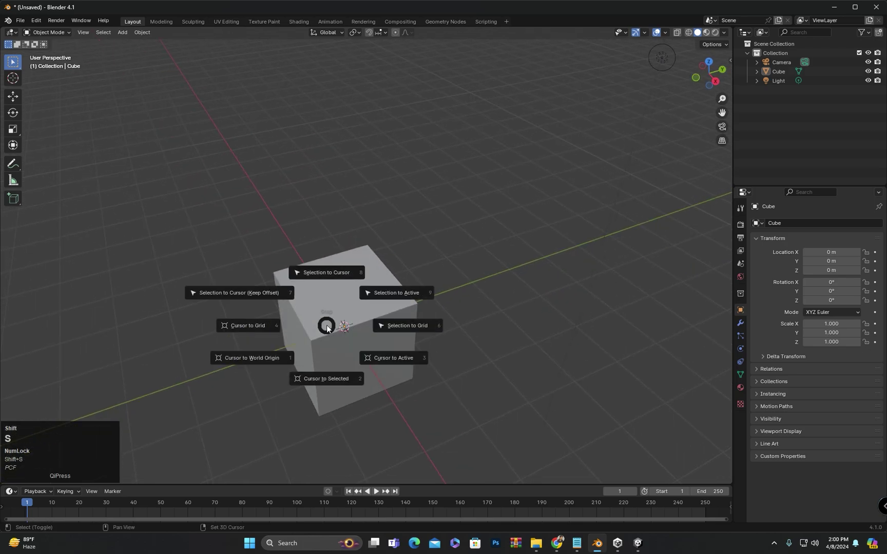
{"action": "left_click", "coordinate": [345, 379]}
{"action": "left_click", "coordinate": [381, 266]}
{"action": "key", "text": "g"}
{"action": "key", "text": "y"}
{"action": "left_click", "coordinate": [376, 243]}
{"action": "middle_click_drag", "start_coordinate": [377, 246], "coordinate": [374, 250]}
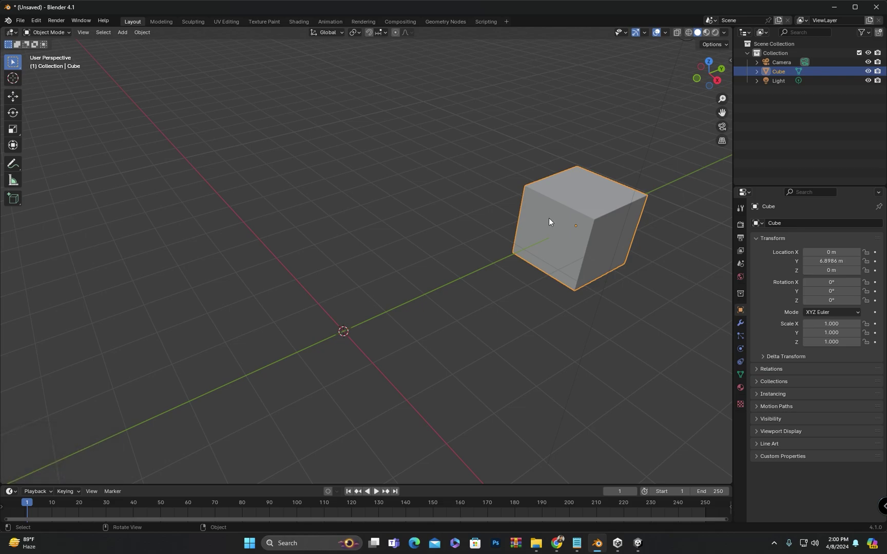
Snap the 3D cursor to the selected cube's centre with Cursor to Selected
{"action": "key", "text": "shift+s"}
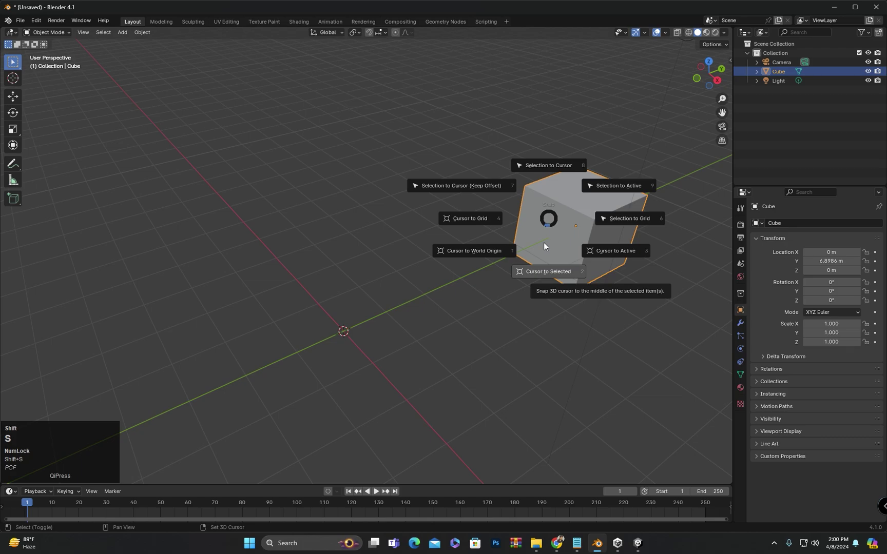
{"action": "left_click", "coordinate": [538, 270]}
{"action": "middle_click_drag", "start_coordinate": [545, 250], "coordinate": [429, 267]}
{"action": "scroll", "coordinate": [446, 262], "scroll_direction": "down", "scroll_amount": 3}
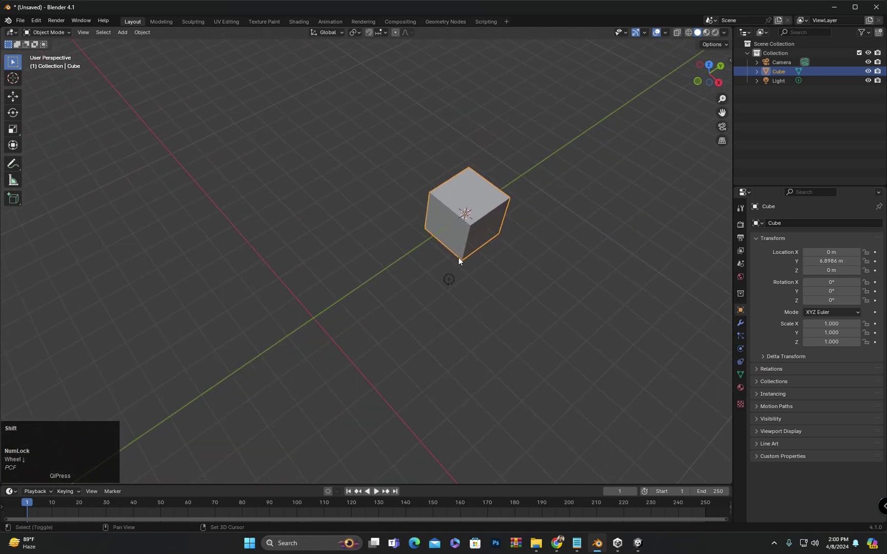
Duplicate the cube to about X -7.1 m, Y -1.9 m, Z 0.07 m, and snap the 3D cursor to the duplicate
{"action": "key", "text": "shift+d"}
{"action": "left_click", "coordinate": [154, 256]}
{"action": "middle_click_drag", "start_coordinate": [154, 257], "coordinate": [187, 242]}
{"action": "key", "text": "shift+s"}
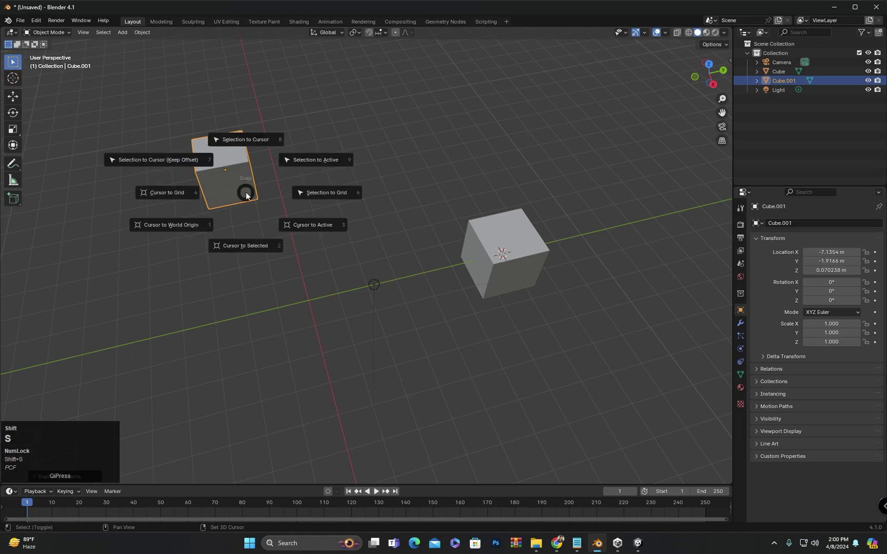
{"action": "left_click", "coordinate": [255, 245]}
{"action": "middle_click_drag", "start_coordinate": [238, 187], "coordinate": [262, 228]}
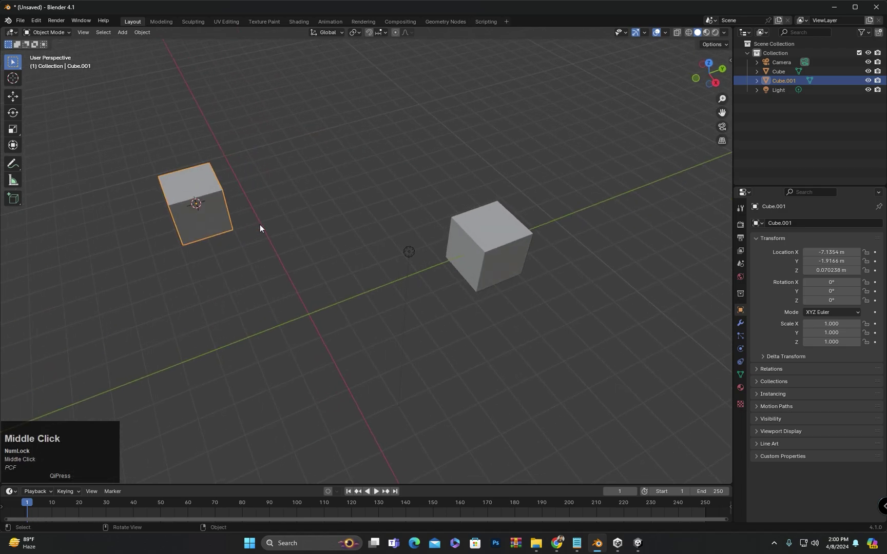
Enter Edit Mode on the original cube and select the upper front corner vertex facing the duplicate
{"action": "left_click", "coordinate": [474, 241]}
{"action": "scroll", "coordinate": [474, 242], "scroll_direction": "up", "scroll_amount": 1}
{"action": "middle_click_drag", "start_coordinate": [474, 241], "coordinate": [471, 230]}
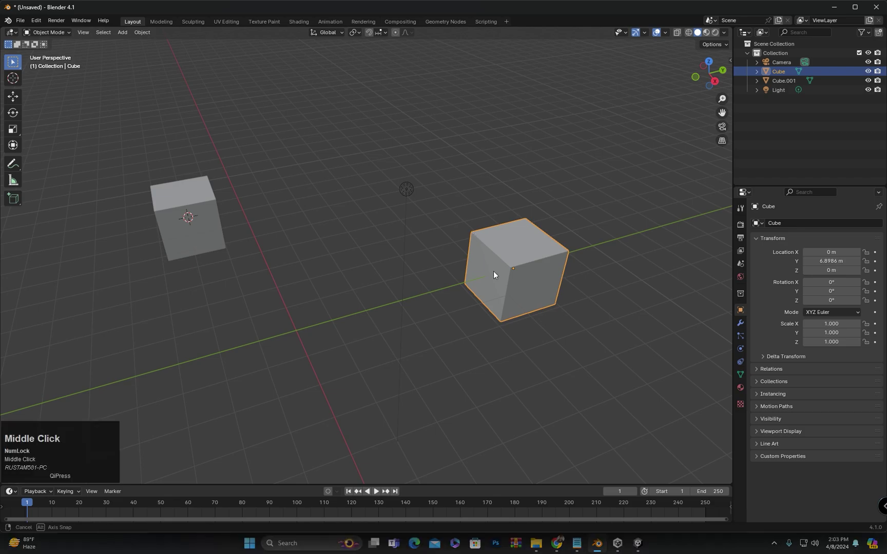
{"action": "middle_click_drag", "start_coordinate": [494, 277], "coordinate": [320, 277]}
{"action": "key", "text": "Tab"}
{"action": "scroll", "coordinate": [354, 281], "scroll_direction": "up", "scroll_amount": 1}
{"action": "left_click", "coordinate": [401, 276]}
{"action": "middle_click_drag", "start_coordinate": [401, 277], "coordinate": [376, 275]}
{"action": "scroll", "coordinate": [491, 307], "scroll_direction": "up", "scroll_amount": 1}
{"action": "middle_click_drag", "start_coordinate": [492, 307], "coordinate": [391, 259], "text": "shift"}
{"action": "key", "text": "shift+a"}
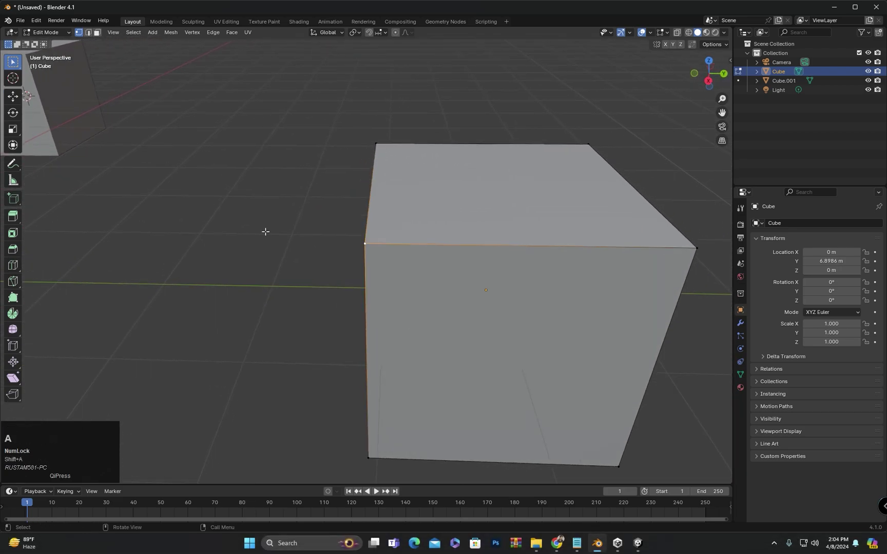
Snap the 3D cursor to the selected corner vertex with Cursor to Selected
{"action": "key", "text": "shift+s"}
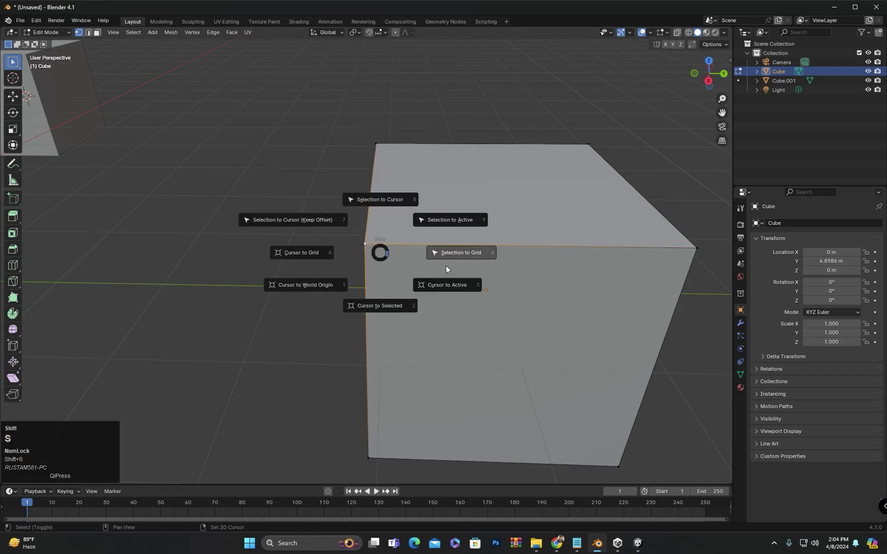
{"action": "left_click", "coordinate": [384, 307]}
{"action": "middle_click_drag", "start_coordinate": [386, 260], "coordinate": [358, 266]}
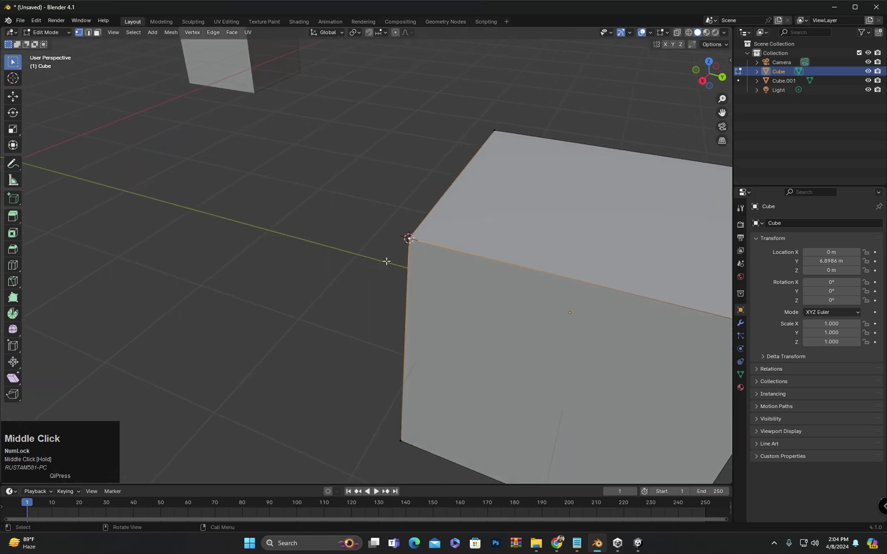
Add a UV sphere at the 3D cursor on the cube's corner, scale it down, and return to Object Mode
{"action": "left_click", "coordinate": [381, 232]}
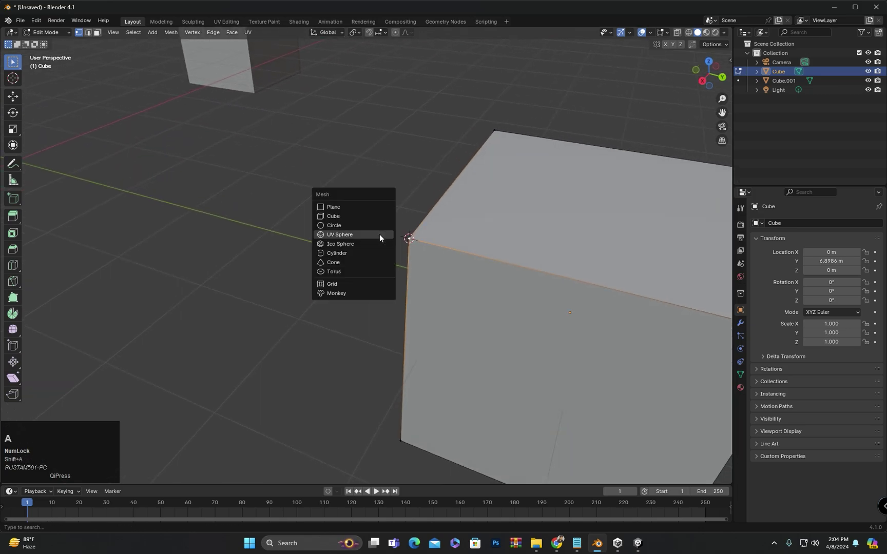
{"action": "left_click", "coordinate": [356, 237]}
{"action": "middle_click_drag", "start_coordinate": [388, 259], "coordinate": [379, 352]}
{"action": "key", "text": "s"}
{"action": "left_click", "coordinate": [344, 273]}
{"action": "key", "text": "Tab"}
{"action": "scroll", "coordinate": [323, 321], "scroll_direction": "down", "scroll_amount": 1}
{"action": "left_click", "coordinate": [374, 328]}
{"action": "scroll", "coordinate": [381, 317], "scroll_direction": "up", "scroll_amount": 3}
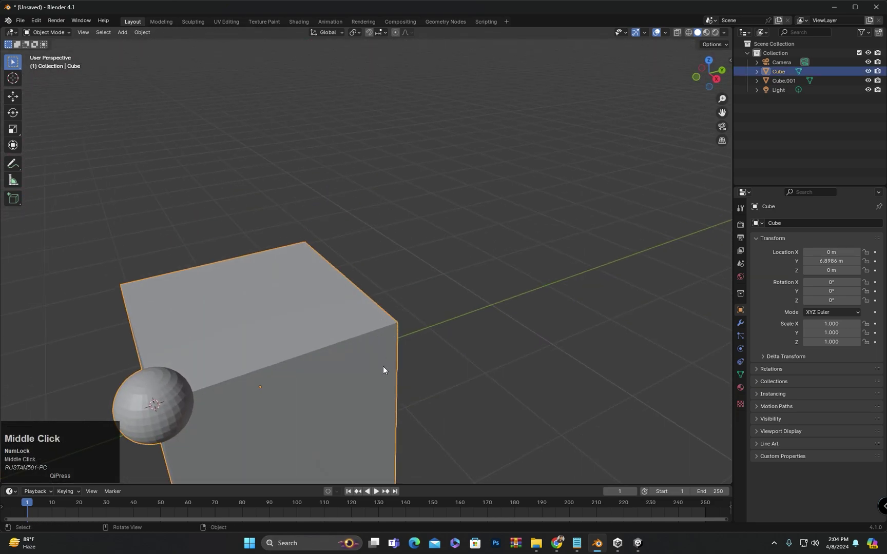
Enter Edit Mode, select the upper corner vertex at the other end of the cube's front edge, and snap the 3D cursor to it
{"action": "key", "text": "Tab"}
{"action": "scroll", "coordinate": [384, 366], "scroll_direction": "up", "scroll_amount": 3}
{"action": "left_click", "coordinate": [410, 354]}
{"action": "key", "text": "shift+s"}
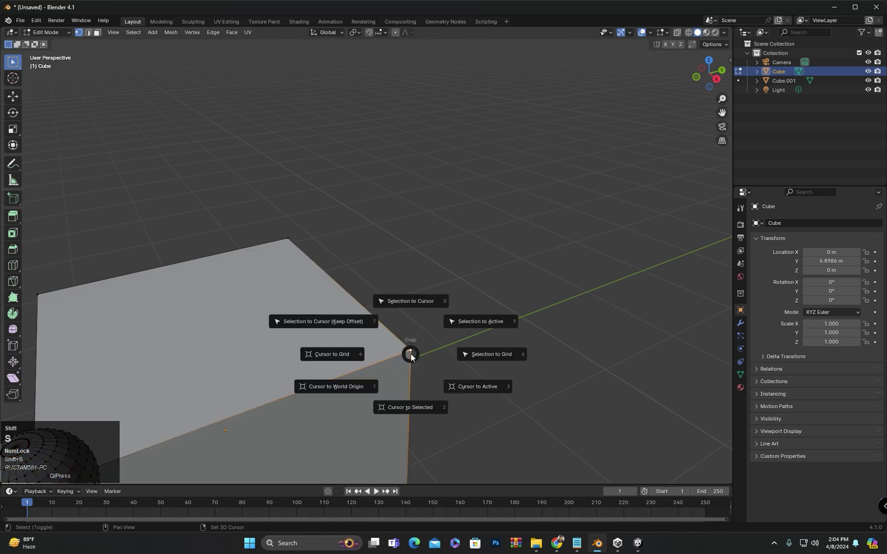
{"action": "left_click", "coordinate": [411, 408]}
Add a second UV sphere at the 3D cursor on this corner and scale it down
{"action": "middle_click_drag", "start_coordinate": [420, 368], "coordinate": [373, 351]}
{"action": "key", "text": "shift+a"}
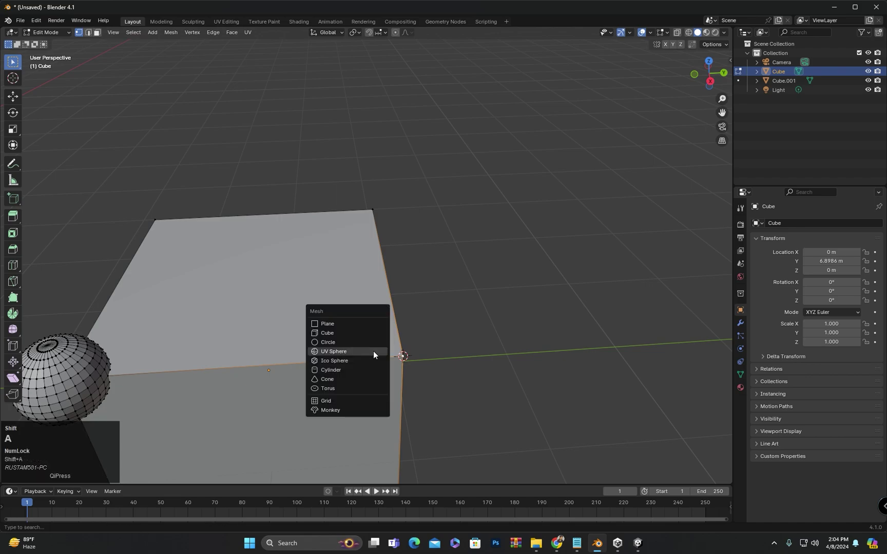
{"action": "left_click", "coordinate": [349, 352]}
{"action": "key", "text": "s"}
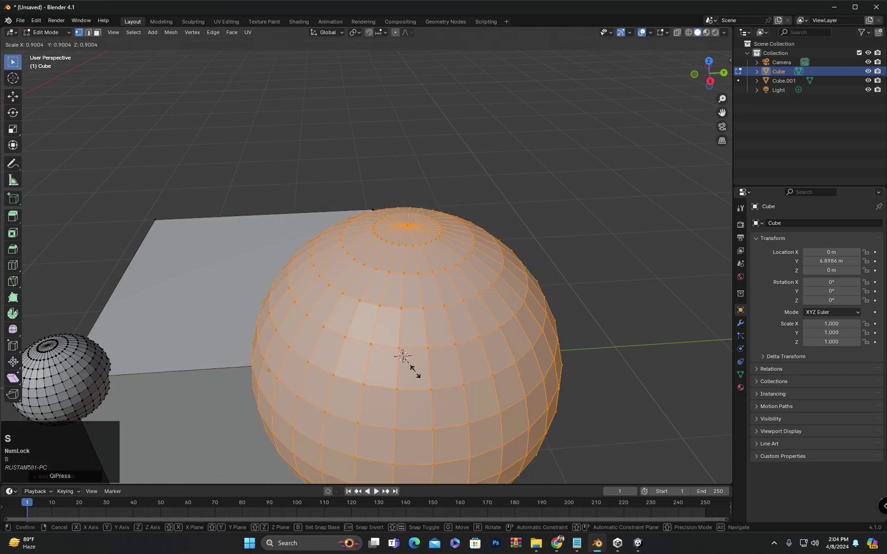
{"action": "left_click", "coordinate": [402, 359]}
{"action": "middle_click_drag", "start_coordinate": [402, 359], "coordinate": [317, 279]}
{"action": "scroll", "coordinate": [402, 342], "scroll_direction": "up", "scroll_amount": 2}
Leave Edit Mode and delete the cube together with its corner spheres
{"action": "key", "text": "Tab"}
{"action": "key", "text": "Delete"}
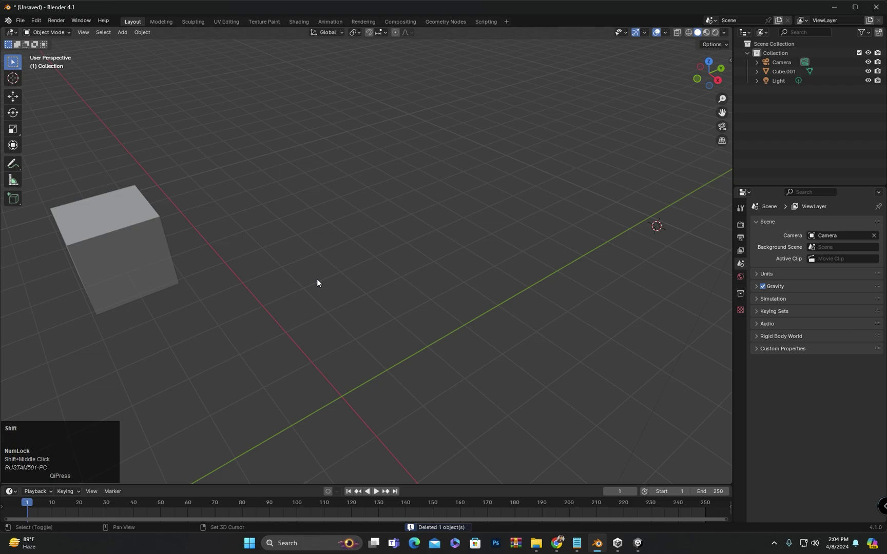
{"action": "key", "text": "shift+s"}
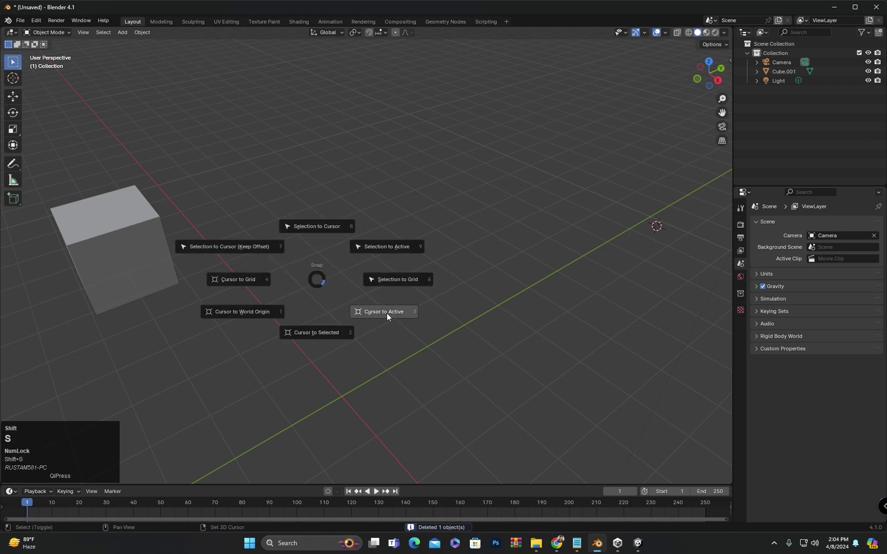
{"action": "key", "text": "Escape"}
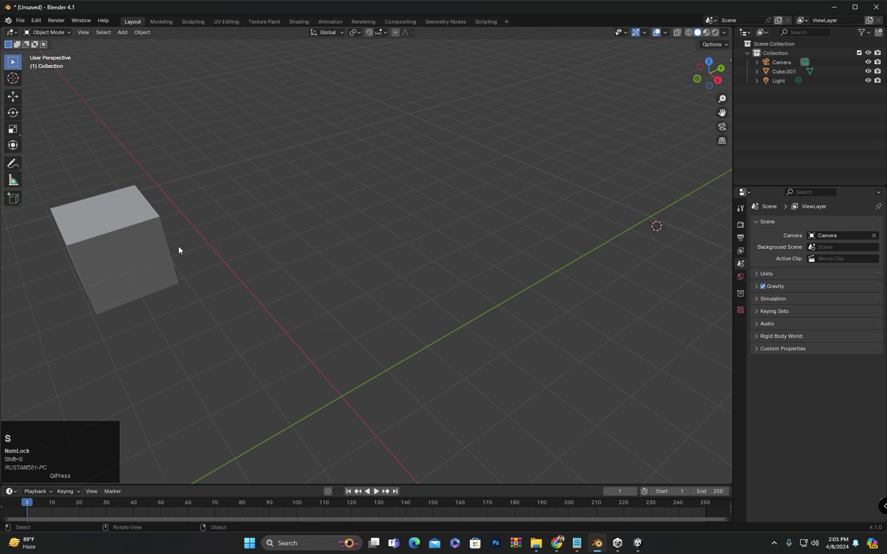
Select the remaining cube and snap the 3D cursor to it with Cursor to Active
{"action": "left_click", "coordinate": [148, 252]}
{"action": "middle_click_drag", "start_coordinate": [148, 252], "coordinate": [252, 248], "text": "shift"}
{"action": "key", "text": "shift+s"}
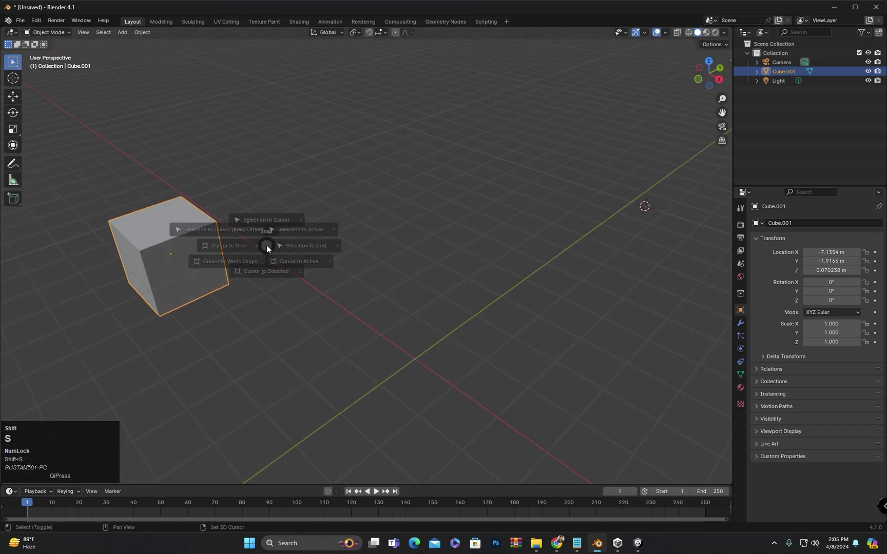
{"action": "left_click", "coordinate": [339, 279]}
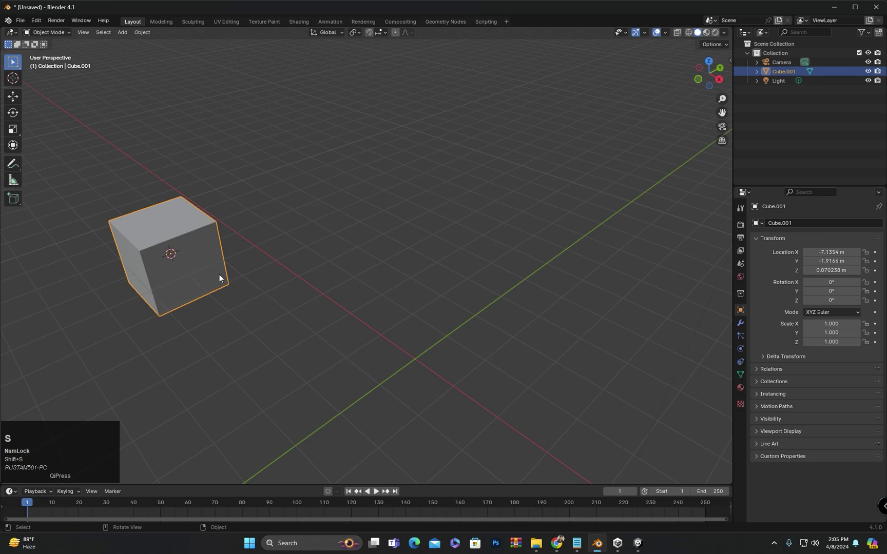
{"action": "middle_click_drag", "start_coordinate": [219, 274], "coordinate": [217, 262]}
Duplicate the cube to about X -6.0 m, Y 0.78 m, Z 0.65 m, and repeat the duplication for a third, equally offset cube
{"action": "left_click", "coordinate": [237, 250]}
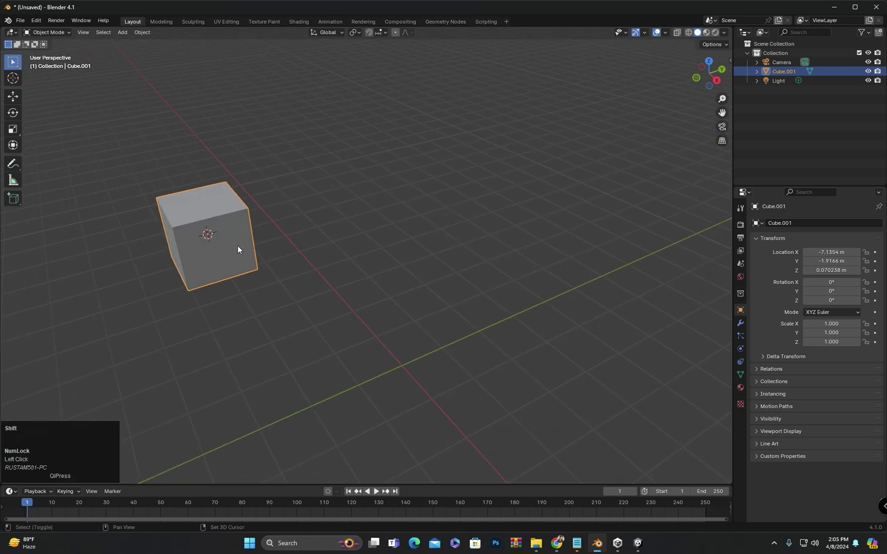
{"action": "key", "text": "shift+d"}
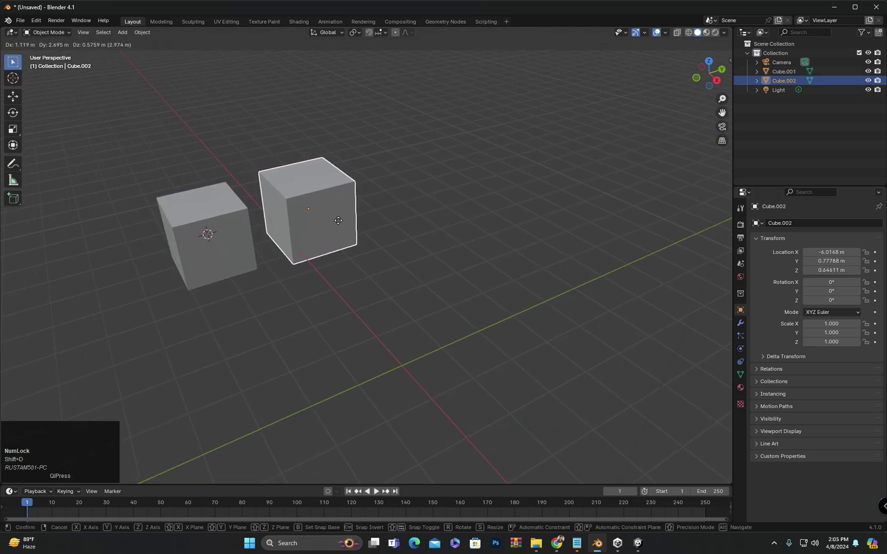
{"action": "left_click", "coordinate": [338, 221]}
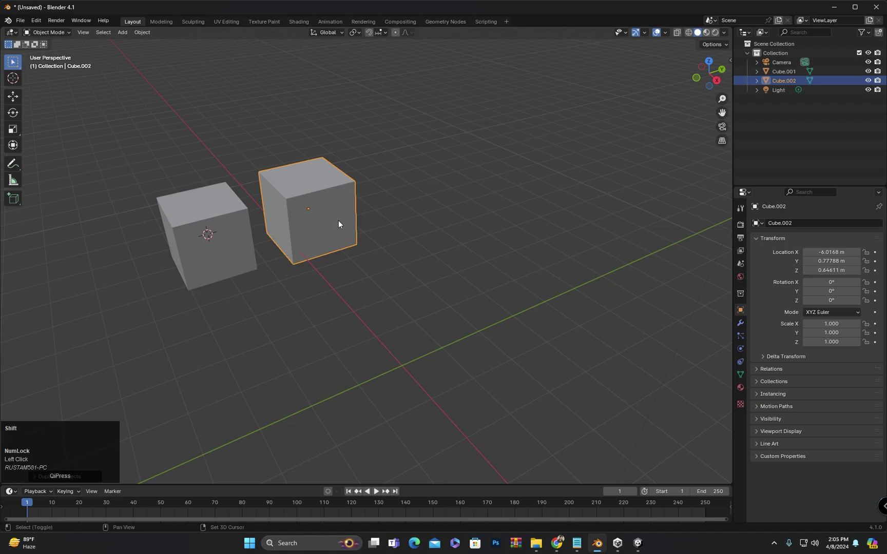
{"action": "key", "text": "shift+r"}
{"action": "middle_click_drag", "start_coordinate": [338, 220], "coordinate": [465, 168]}
Select all three cubes and snap the 3D cursor to the newest duplicate with Cursor to Active
{"action": "left_click_drag", "start_coordinate": [468, 167], "coordinate": [184, 294]}
{"action": "scroll", "coordinate": [465, 194], "scroll_direction": "up", "scroll_amount": 2}
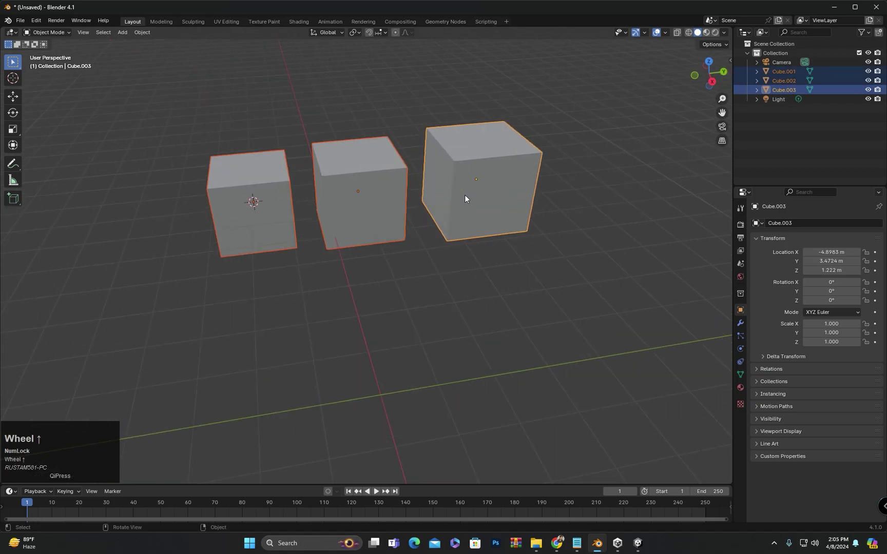
{"action": "middle_click_drag", "start_coordinate": [465, 195], "coordinate": [417, 268]}
{"action": "scroll", "coordinate": [427, 256], "scroll_direction": "up", "scroll_amount": 1}
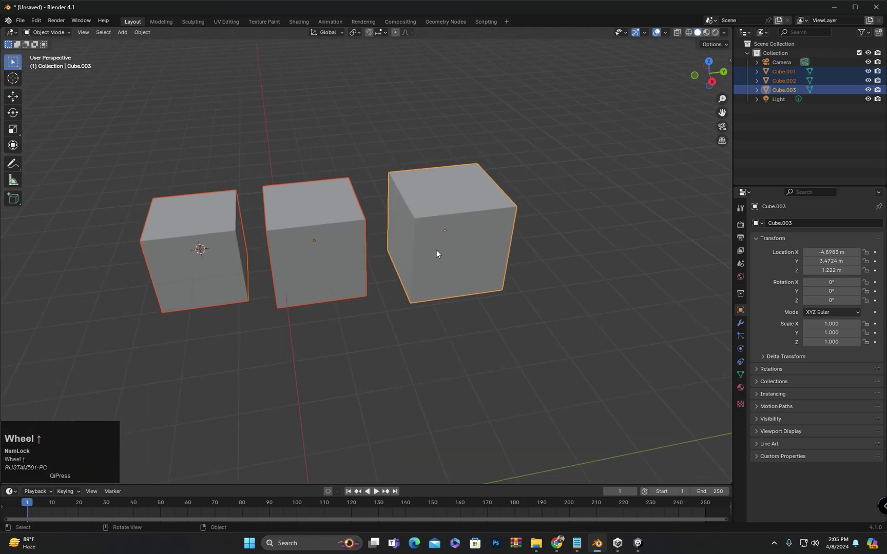
{"action": "key", "text": "shift+s"}
{"action": "left_click", "coordinate": [506, 282]}
Make the middle cube the active one in the selection and snap the 3D cursor to it with Cursor to Active
{"action": "left_click", "coordinate": [339, 225], "text": "shift"}
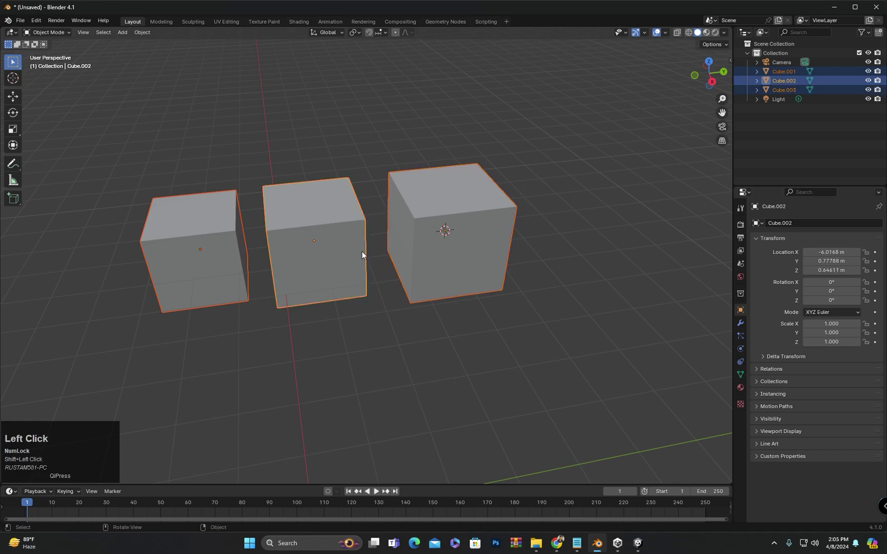
{"action": "key", "text": "shift+s"}
{"action": "left_click", "coordinate": [385, 290]}
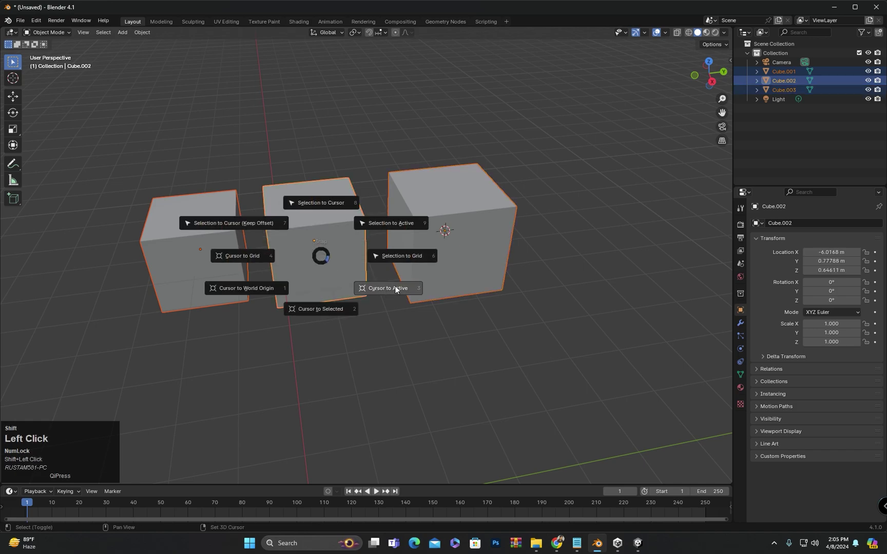
{"action": "scroll", "coordinate": [336, 264], "scroll_direction": "down", "scroll_amount": 1}
{"action": "mouse_move", "coordinate": [336, 263]}
{"action": "middle_mouse_down"}
{"action": "mouse_move", "coordinate": [314, 287]}
{"action": "mouse_move", "coordinate": [327, 248]}
{"action": "middle_mouse_up"}
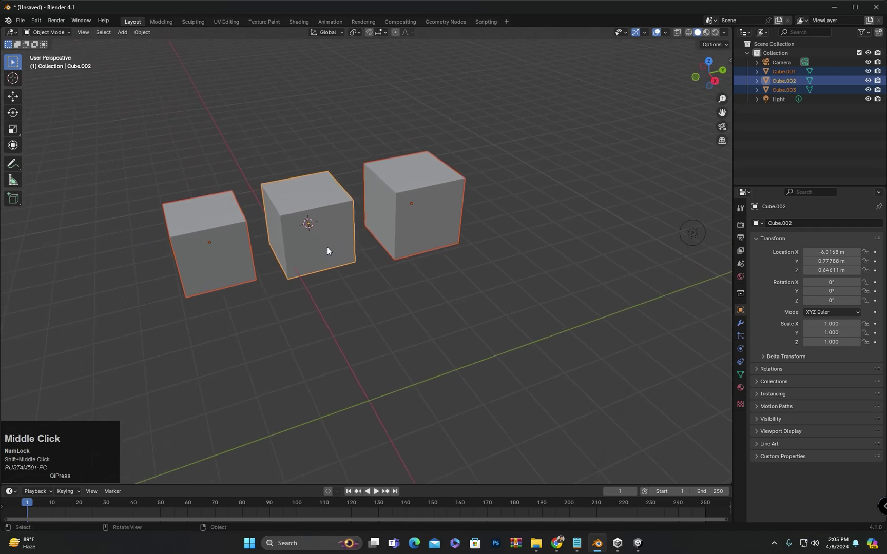
{"action": "key", "text": "shift+s"}
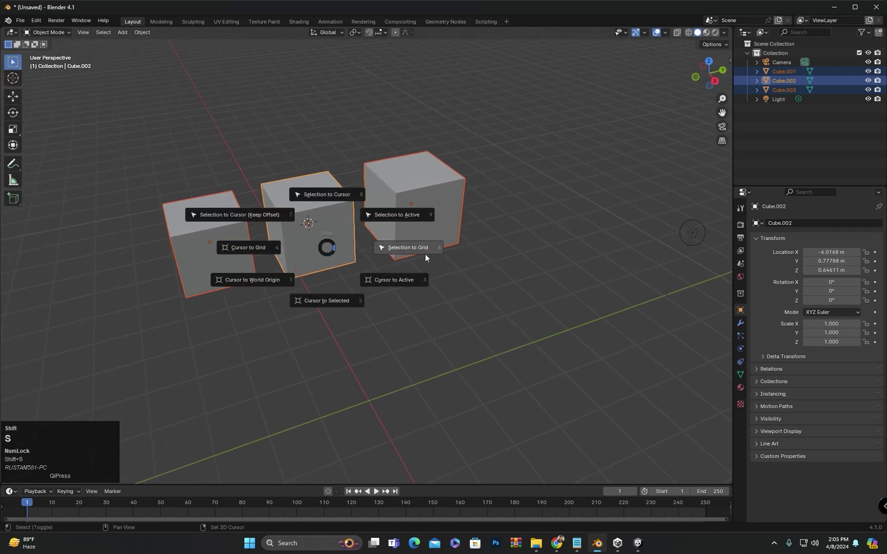
{"action": "left_click", "coordinate": [398, 280]}
Select only the middle cube and move it along the X axis to about -1 m
{"action": "left_click", "coordinate": [336, 281]}
{"action": "left_click", "coordinate": [329, 252]}
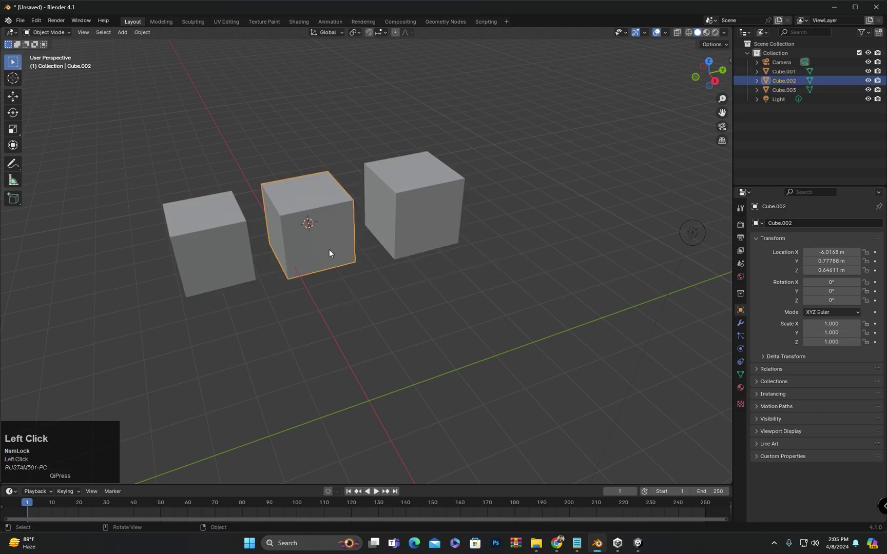
{"action": "key", "text": "g"}
{"action": "key", "text": "x"}
{"action": "mouse_move", "coordinate": [411, 314]}
{"action": "middle_mouse_down"}
{"action": "mouse_move", "coordinate": [447, 306]}
{"action": "mouse_move", "coordinate": [413, 315]}
{"action": "middle_mouse_up"}
Move the cube along the Z axis to a height of about 0.47 m
{"action": "key", "text": "g"}
{"action": "key", "text": "z"}
{"action": "scroll", "coordinate": [414, 333], "scroll_direction": "up", "scroll_amount": 2}
{"action": "left_click", "coordinate": [418, 379]}
{"action": "middle_click_drag", "start_coordinate": [418, 378], "coordinate": [543, 368]}
{"action": "key", "text": "g"}
{"action": "key", "text": "z"}
{"action": "left_click", "coordinate": [439, 370]}
{"action": "middle_click_drag", "start_coordinate": [439, 371], "coordinate": [321, 390]}
Snap the cube to the nearest grid point with Selection to Grid
{"action": "key", "text": "shift+s"}
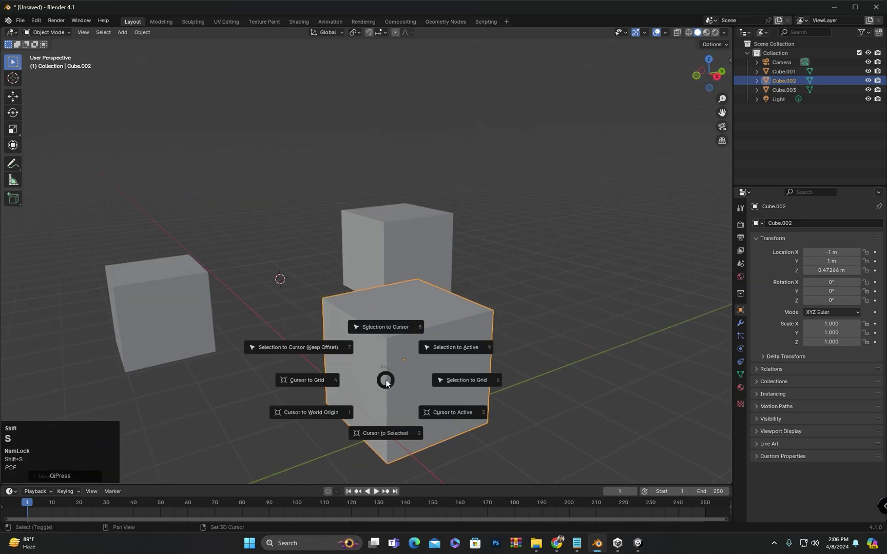
{"action": "left_click", "coordinate": [441, 380]}
{"action": "middle_click_drag", "start_coordinate": [441, 380], "coordinate": [495, 303]}
Examine in X-ray display how the cube's origin aligns with the grid, and turn X-ray off
{"action": "left_click", "coordinate": [387, 299]}
{"action": "middle_click_drag", "start_coordinate": [387, 299], "coordinate": [387, 316]}
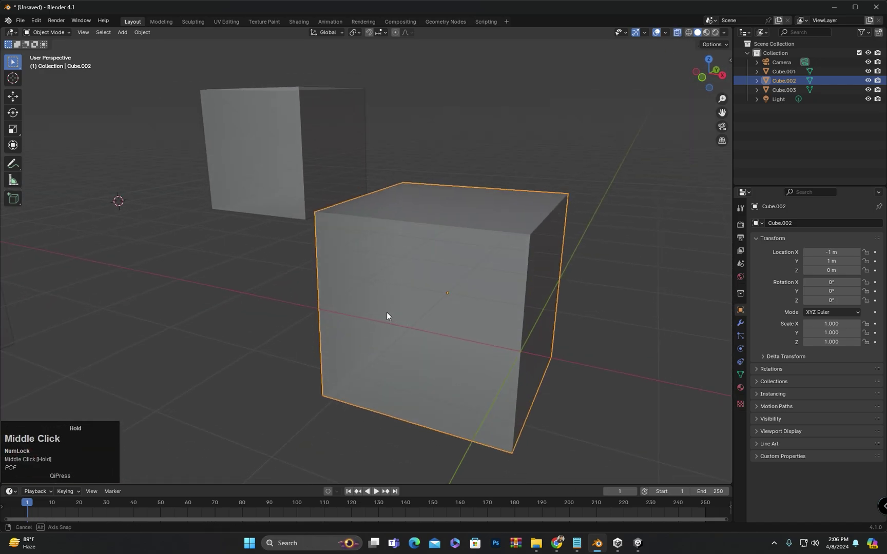
{"action": "scroll", "coordinate": [594, 342], "scroll_direction": "up", "scroll_amount": 5}
{"action": "middle_click_drag", "start_coordinate": [593, 342], "coordinate": [477, 338]}
{"action": "scroll", "coordinate": [540, 151], "scroll_direction": "down", "scroll_amount": 5}
{"action": "left_click", "coordinate": [678, 32]}
{"action": "scroll", "coordinate": [411, 297], "scroll_direction": "down", "scroll_amount": 4}
{"action": "middle_click_drag", "start_coordinate": [411, 298], "coordinate": [434, 324]}
Move the cube to the 3D cursor's location with Selection to Cursor
{"action": "key", "text": "shift+s"}
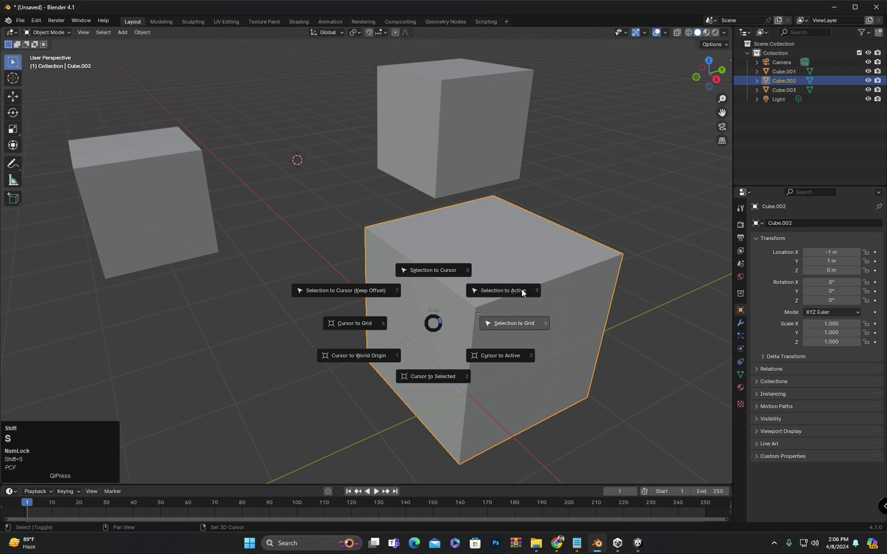
{"action": "left_click", "coordinate": [433, 270]}
{"action": "scroll", "coordinate": [358, 286], "scroll_direction": "down", "scroll_amount": 2}
{"action": "middle_click_drag", "start_coordinate": [358, 283], "coordinate": [341, 293]}
{"action": "scroll", "coordinate": [361, 244], "scroll_direction": "down", "scroll_amount": 2}
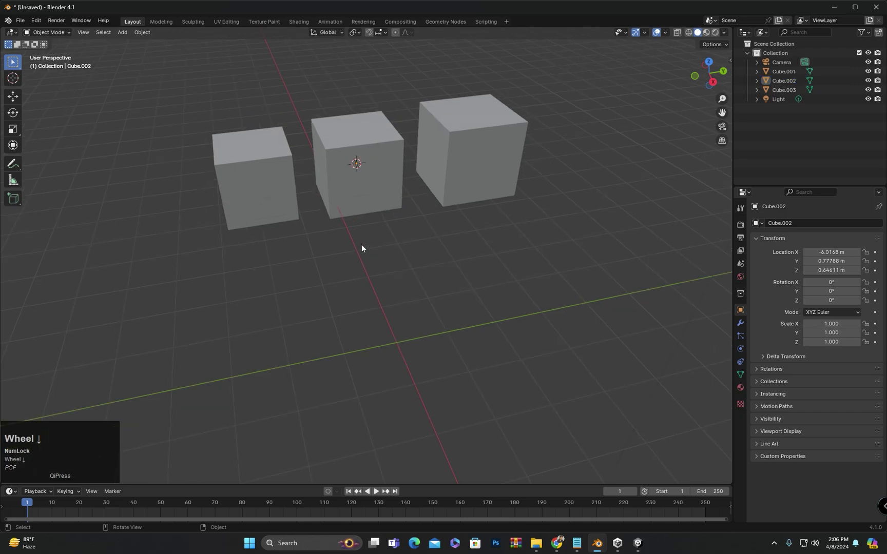
Scale the cube with the highest Y position well down, and enlarge the cube at the opposite end to about 1.53
{"action": "left_click_drag", "start_coordinate": [512, 102], "coordinate": [181, 288]}
{"action": "middle_click_drag", "start_coordinate": [368, 219], "coordinate": [354, 296]}
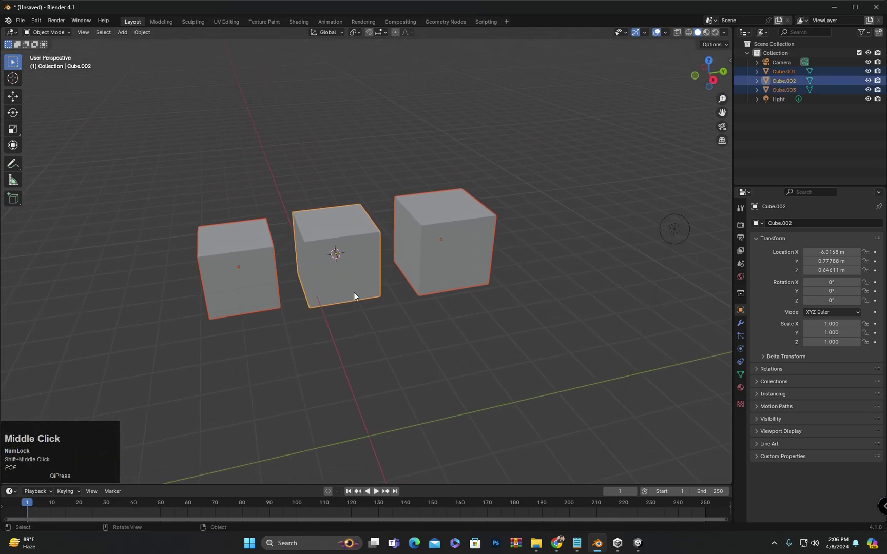
{"action": "left_click", "coordinate": [442, 255]}
{"action": "key", "text": "s"}
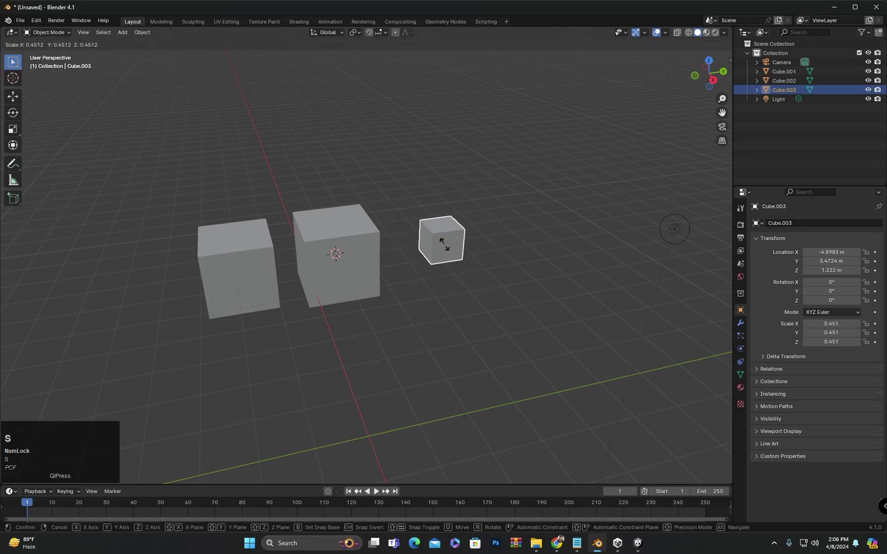
{"action": "left_click", "coordinate": [443, 243]}
{"action": "left_click", "coordinate": [247, 263]}
{"action": "key", "text": "s"}
{"action": "left_click", "coordinate": [253, 270]}
Add a UV sphere at the 3D cursor and delete the enlarged cube
{"action": "key", "text": "shift+a"}
{"action": "mouse_move", "coordinate": [394, 303]}
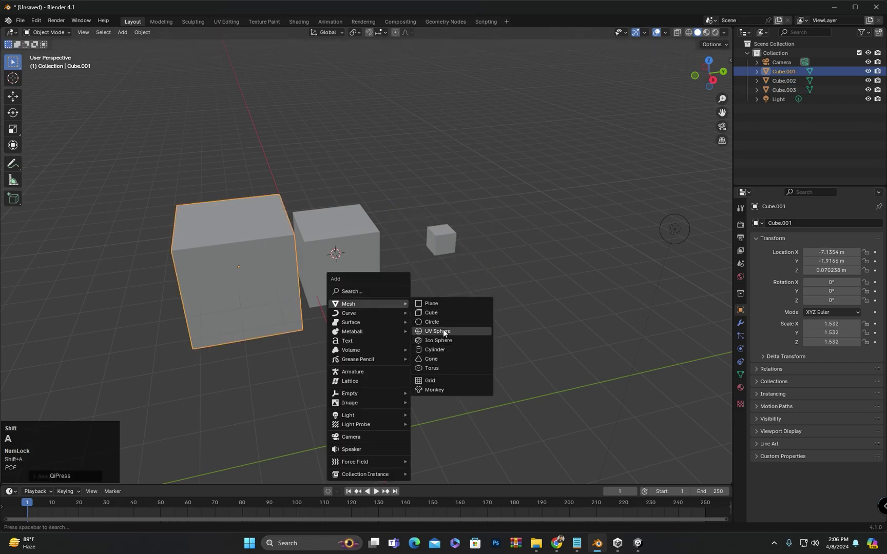
{"action": "left_click", "coordinate": [443, 331]}
{"action": "middle_click_drag", "start_coordinate": [371, 293], "coordinate": [377, 292]}
{"action": "left_click", "coordinate": [257, 246]}
{"action": "key", "text": "Delete"}
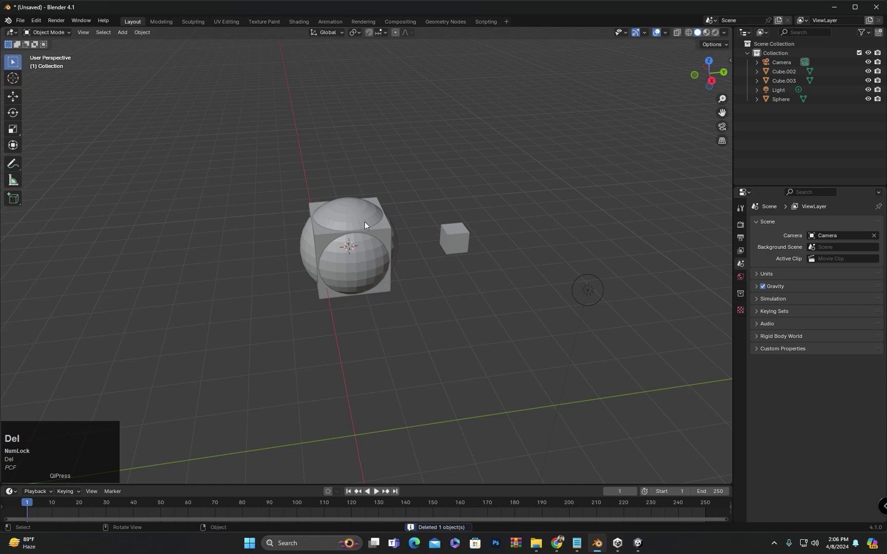
Scale the sphere to about 1.39 and move it away from the cube along the Y axis to about -4 m
{"action": "left_click", "coordinate": [364, 222]}
{"action": "key", "text": "g"}
{"action": "key", "text": "y"}
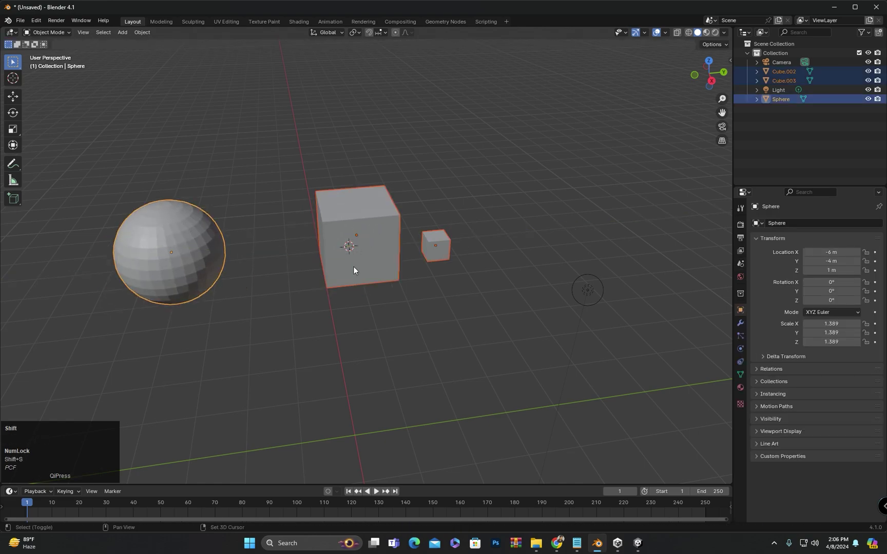
With both cubes selected and the sphere active, snap them together onto the sphere with Selection to Active
{"action": "key", "text": "shift+s"}
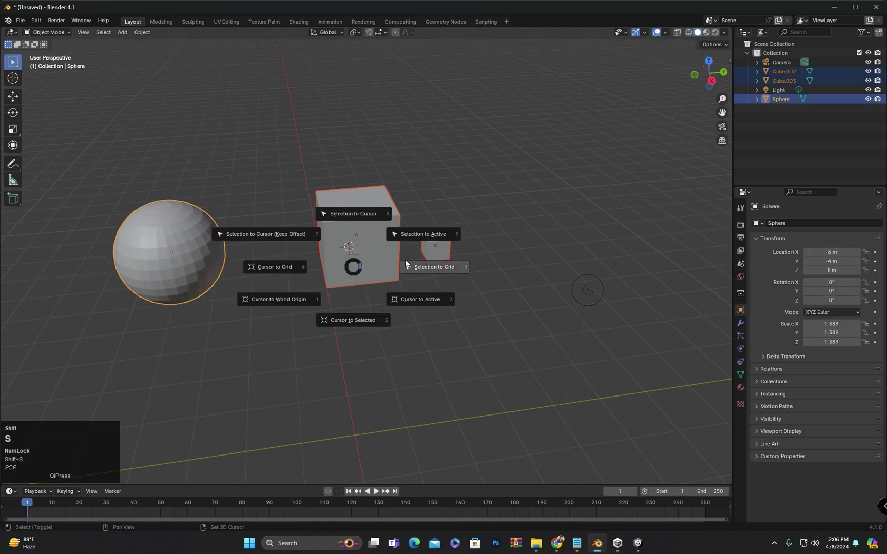
{"action": "left_click", "coordinate": [428, 233]}
{"action": "middle_click_drag", "start_coordinate": [428, 240], "coordinate": [413, 364]}
Separate the sphere and the large cube from the small cube, and select all three with the large cube active
{"action": "left_click", "coordinate": [289, 375]}
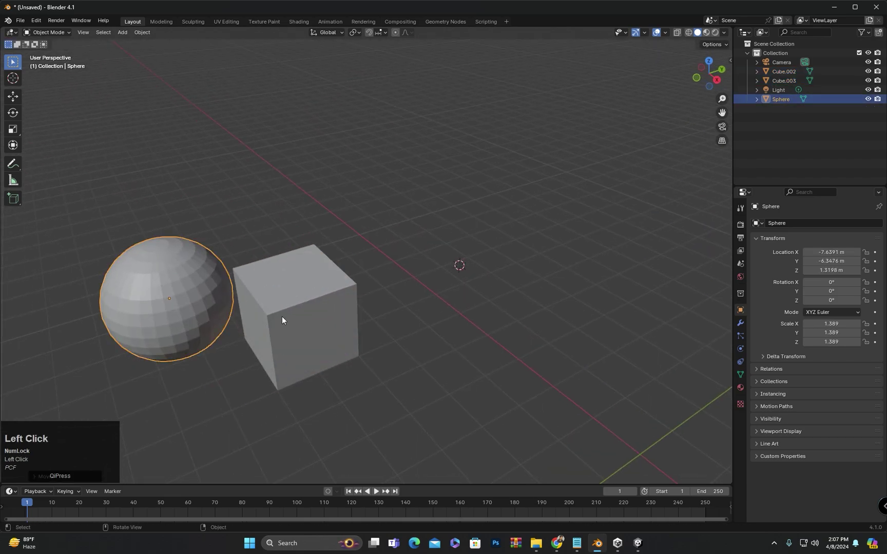
{"action": "left_click_drag", "start_coordinate": [282, 316], "coordinate": [439, 198]}
{"action": "left_click_drag", "start_coordinate": [496, 159], "coordinate": [198, 331]}
Snap the sphere and the small cube onto the active large cube with Selection to Active
{"action": "key", "text": "shift+s"}
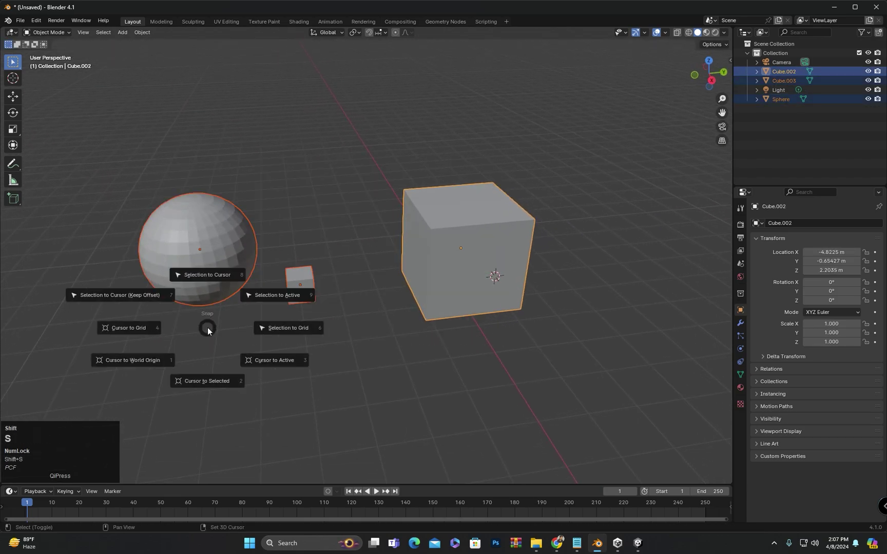
{"action": "left_click", "coordinate": [282, 294]}
{"action": "middle_click_drag", "start_coordinate": [284, 296], "coordinate": [472, 305]}
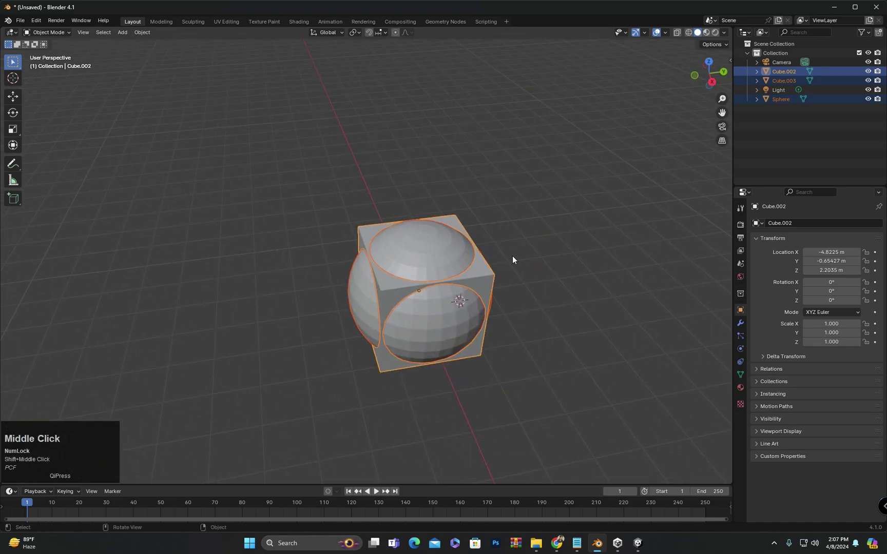
Undo the Selection to Active snap so the sphere, small cube and large cube are separate again
{"action": "key", "text": "ctrl+z"}
{"action": "key", "text": "ctrl+z"}
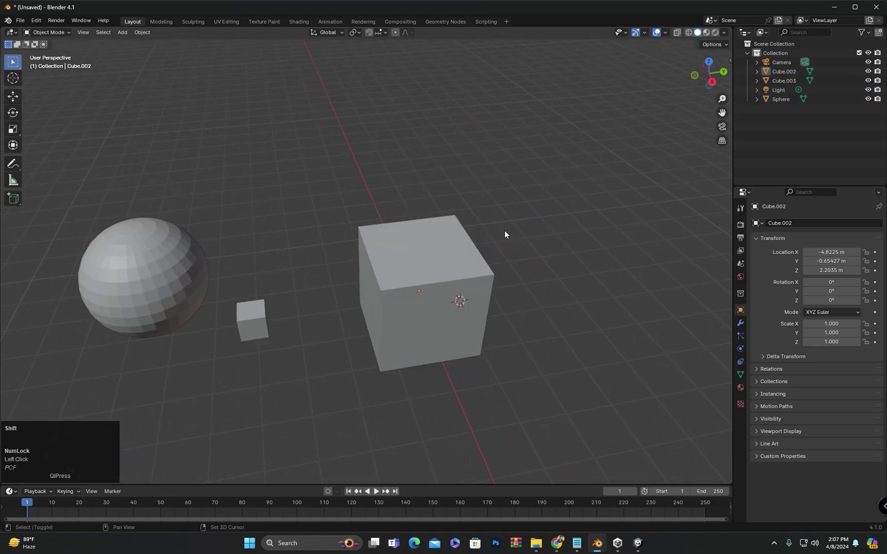
{"action": "key", "text": "shift+s"}
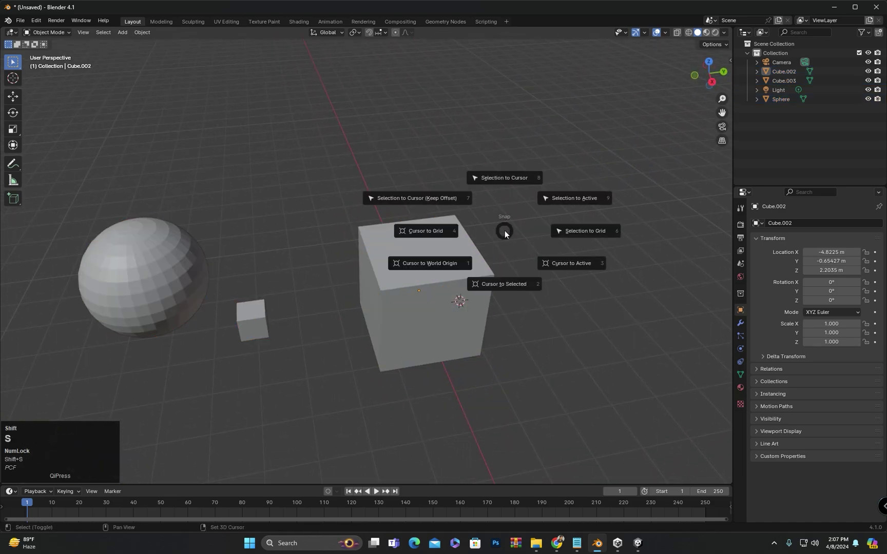
{"action": "left_click", "coordinate": [510, 179]}
{"action": "left_click", "coordinate": [532, 255]}
Place the 3D cursor in empty space beside the large cube and snap the large cube onto it with Selection to Cursor
{"action": "right_click", "coordinate": [679, 285], "text": "shift"}
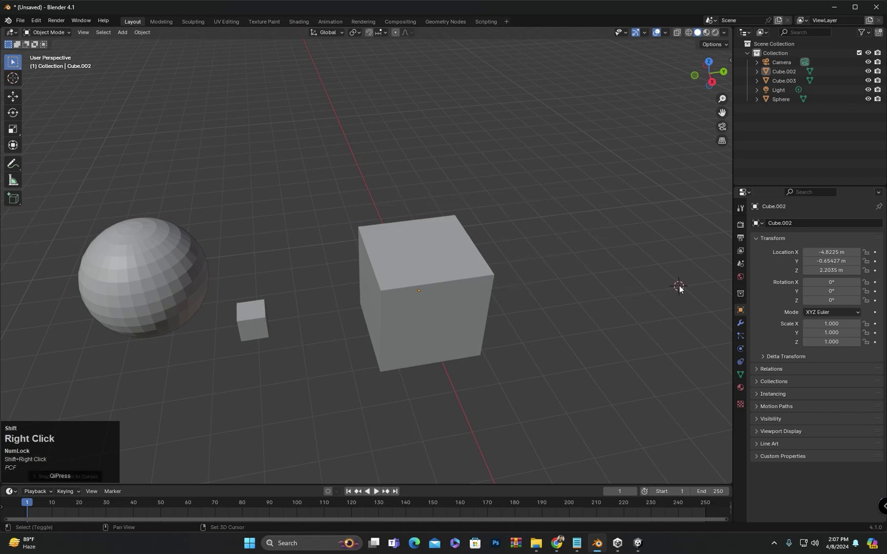
{"action": "middle_click_drag", "start_coordinate": [672, 292], "coordinate": [423, 289], "text": "shift"}
{"action": "scroll", "coordinate": [390, 287], "scroll_direction": "down", "scroll_amount": 2}
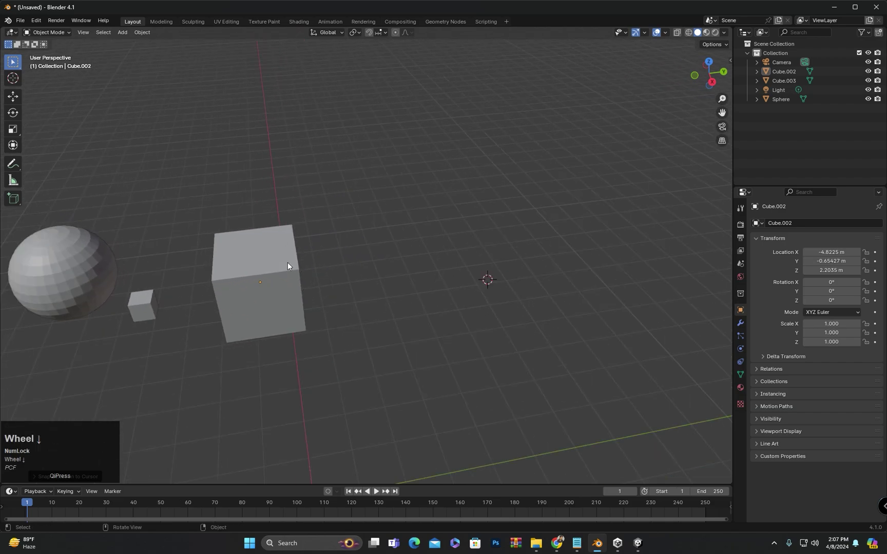
{"action": "left_click", "coordinate": [263, 289]}
{"action": "scroll", "coordinate": [276, 286], "scroll_direction": "up", "scroll_amount": 1}
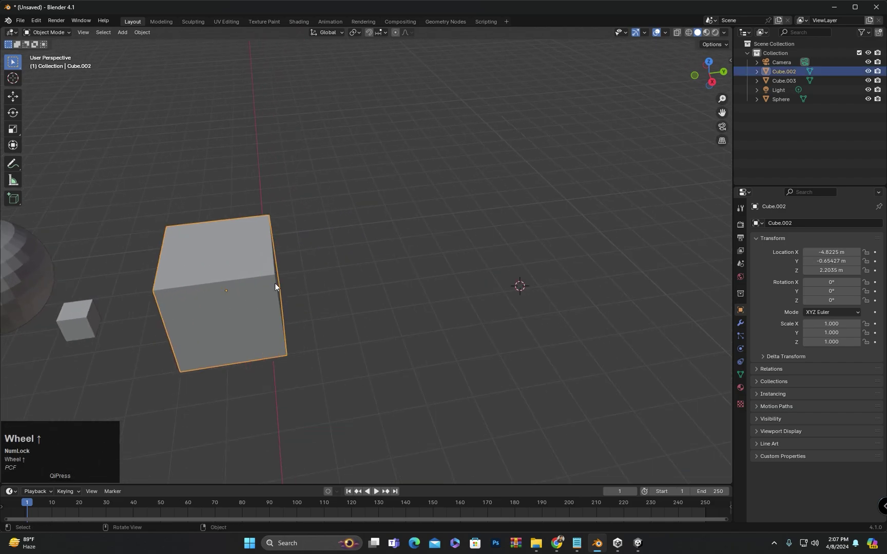
{"action": "key", "text": "shift+s"}
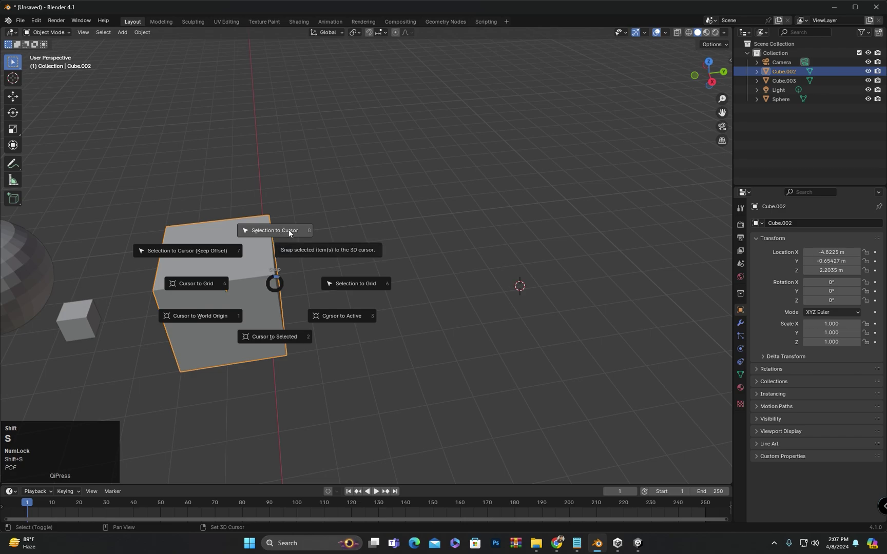
{"action": "left_click", "coordinate": [289, 232]}
Snap the 3D cursor to an upper corner vertex of the large cube in Edit Mode and return to Object Mode
{"action": "middle_click_drag", "start_coordinate": [487, 264], "coordinate": [499, 293]}
{"action": "scroll", "coordinate": [320, 302], "scroll_direction": "up", "scroll_amount": 2}
{"action": "middle_click_drag", "start_coordinate": [320, 301], "coordinate": [422, 303]}
{"action": "middle_click_drag", "start_coordinate": [30, 248], "coordinate": [293, 252]}
{"action": "key", "text": "Tab"}
{"action": "left_click", "coordinate": [292, 272]}
{"action": "key", "text": "shift+s"}
{"action": "key", "text": "Tab"}
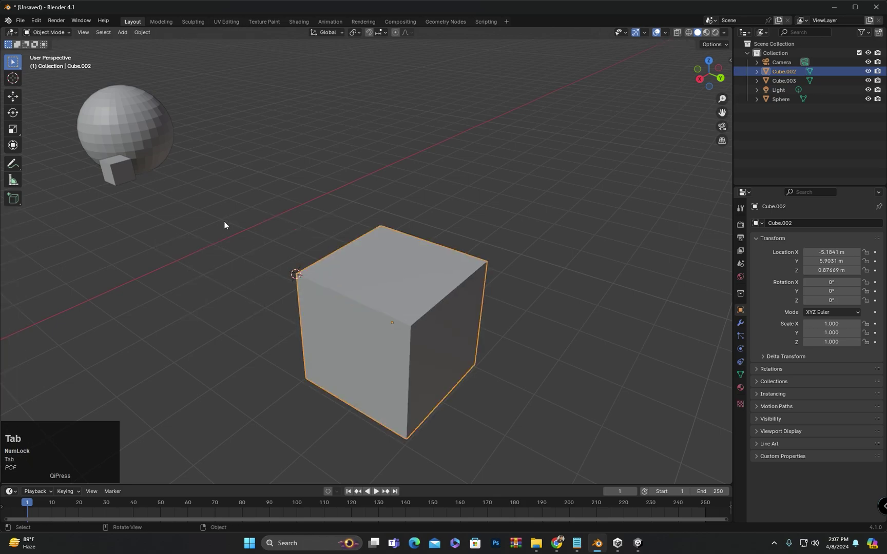
Snap the small cube onto the 3D cursor at the large cube's corner, and move the cursor to the nearest grid point
{"action": "left_click", "coordinate": [128, 177]}
{"action": "key", "text": "shift+s"}
{"action": "left_click", "coordinate": [163, 149]}
{"action": "middle_click_drag", "start_coordinate": [164, 140], "coordinate": [477, 332]}
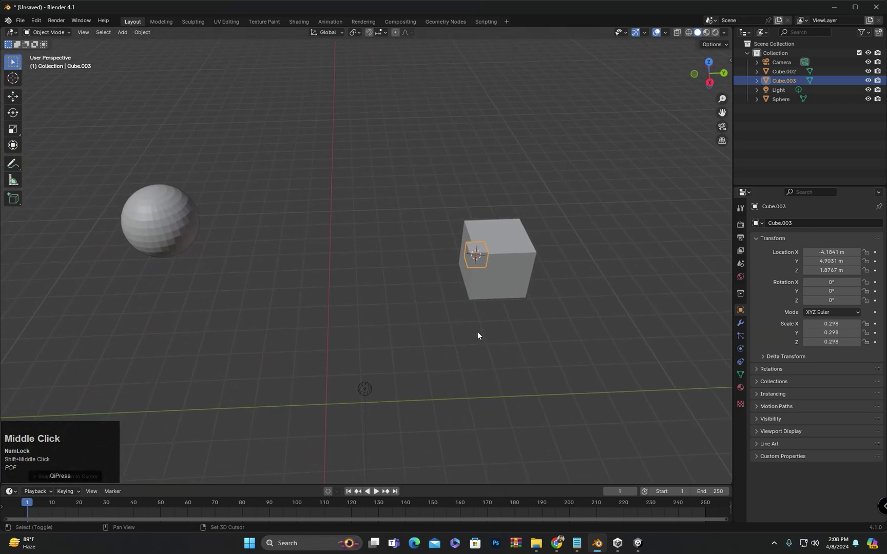
{"action": "key", "text": "shift+s"}
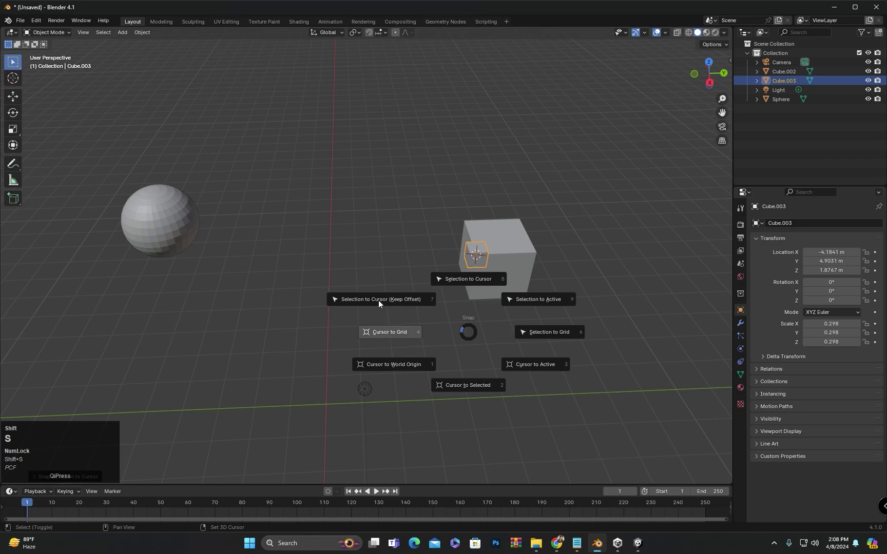
{"action": "left_click", "coordinate": [312, 315]}
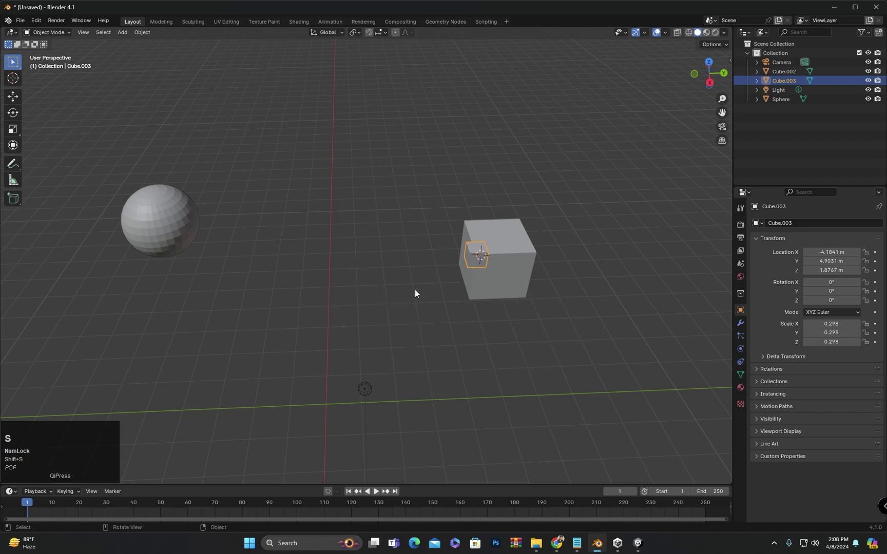
Place the 3D cursor near the world origin and select the sphere and both cubes
{"action": "right_click", "coordinate": [327, 406], "text": "shift"}
{"action": "left_click_drag", "start_coordinate": [610, 162], "coordinate": [118, 331]}
{"action": "middle_click_drag", "start_coordinate": [301, 248], "coordinate": [329, 163], "text": "shift"}
Try snapping the sphere and both cubes onto the 3D cursor with Selection to Cursor, and undo it
{"action": "key", "text": "shift+s"}
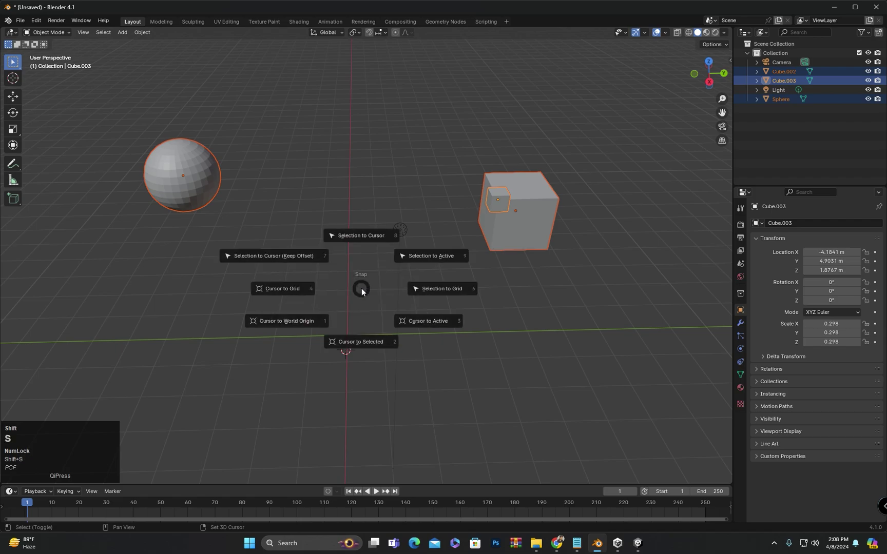
{"action": "left_click", "coordinate": [364, 240]}
{"action": "scroll", "coordinate": [345, 355], "scroll_direction": "up", "scroll_amount": 2}
{"action": "middle_click_drag", "start_coordinate": [345, 354], "coordinate": [361, 329]}
{"action": "key", "text": "ctrl+z"}
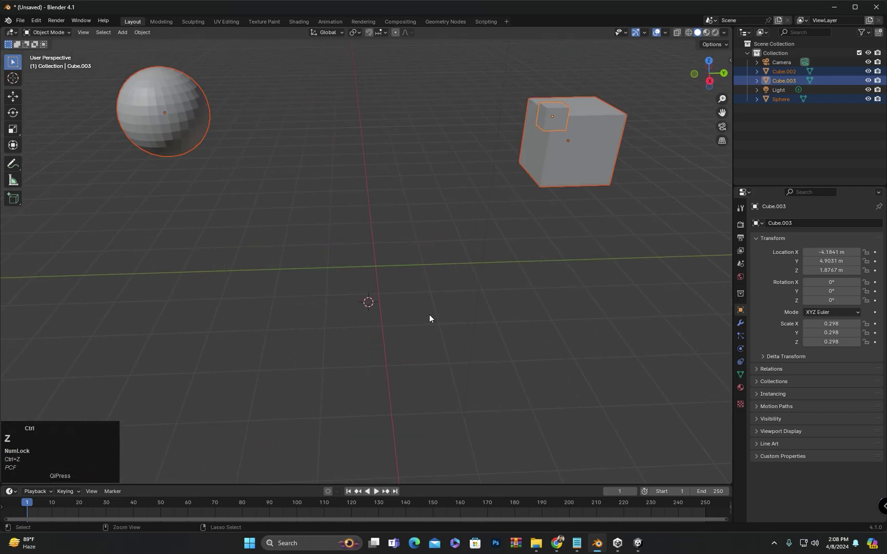
Try Selection to Cursor (Keep Offset) on the sphere and both cubes, and undo it
{"action": "middle_click_drag", "start_coordinate": [430, 318], "coordinate": [399, 312]}
{"action": "left_click_drag", "start_coordinate": [574, 74], "coordinate": [207, 204]}
{"action": "scroll", "coordinate": [353, 315], "scroll_direction": "up", "scroll_amount": 2}
{"action": "key", "text": "shift+s"}
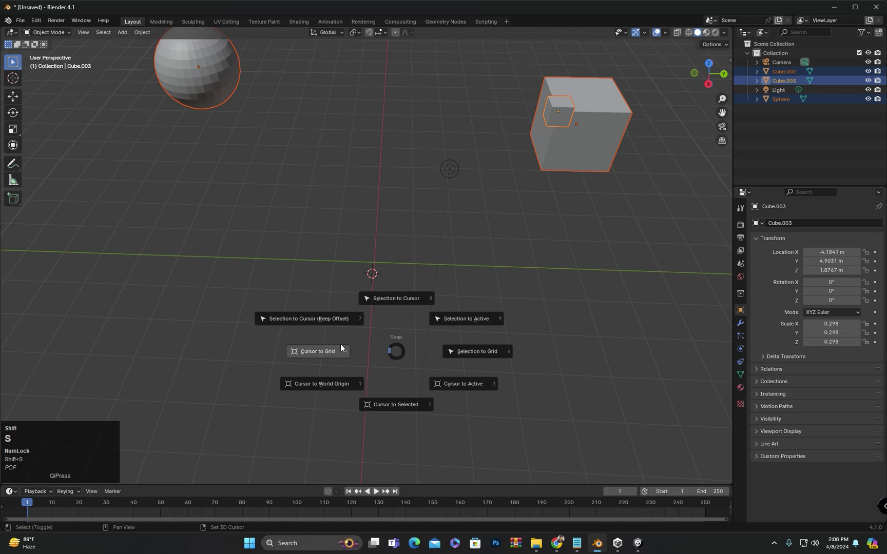
{"action": "left_click", "coordinate": [330, 319]}
{"action": "middle_click_drag", "start_coordinate": [395, 327], "coordinate": [404, 289]}
{"action": "middle_click_drag", "start_coordinate": [346, 323], "coordinate": [366, 326]}
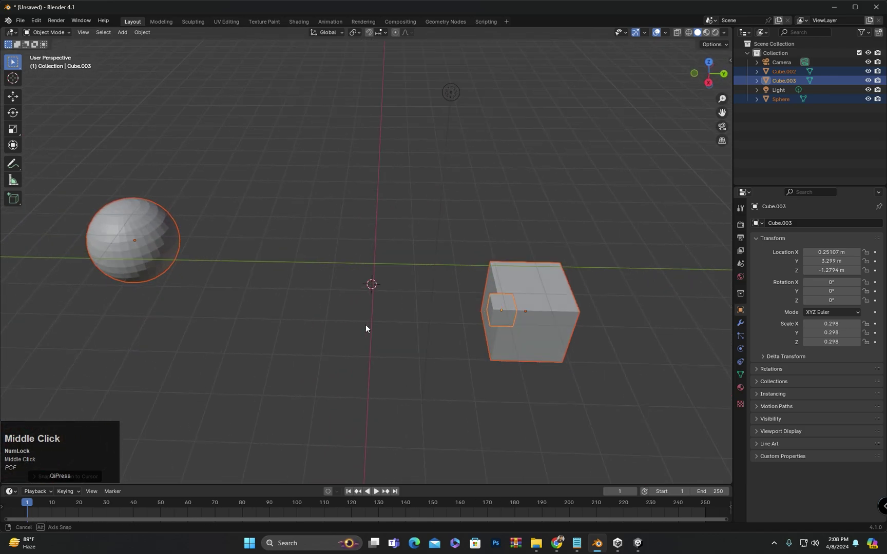
{"action": "key", "text": "ctrl+z"}
Move the sphere to about X -7.07 m, Y 1.83 m near the large cube, and pull the small cube out between them
{"action": "left_click", "coordinate": [388, 296]}
{"action": "left_click", "coordinate": [221, 83]}
{"action": "key", "text": "g"}
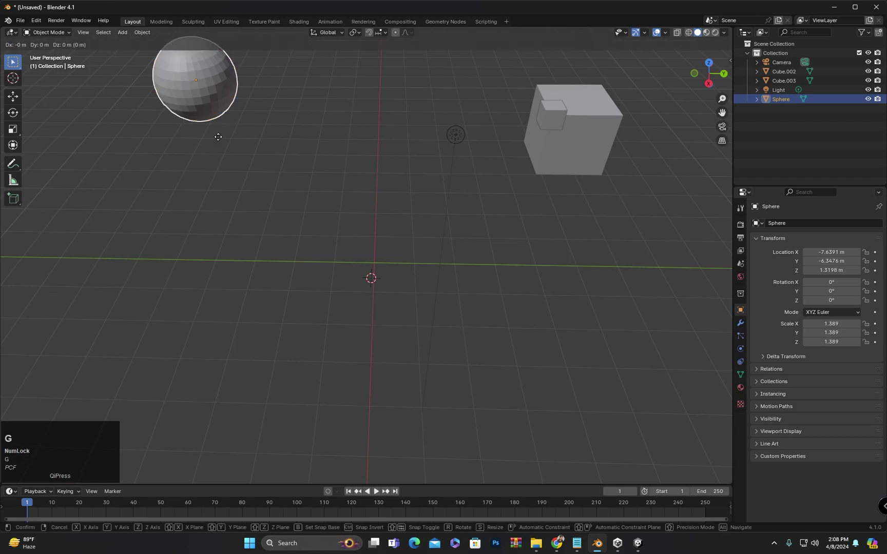
{"action": "left_click", "coordinate": [454, 172]}
{"action": "left_click", "coordinate": [540, 116]}
{"action": "key", "text": "g"}
{"action": "left_click", "coordinate": [491, 147]}
{"action": "middle_click_drag", "start_coordinate": [491, 147], "coordinate": [421, 240]}
Scale the sphere down to about 0.86
{"action": "left_click", "coordinate": [355, 181]}
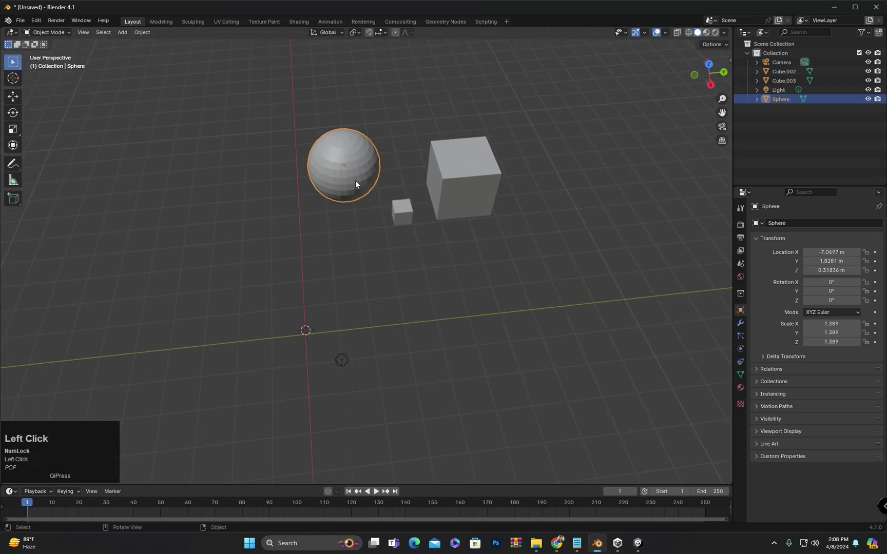
{"action": "key", "text": "s"}
{"action": "left_click", "coordinate": [348, 171]}
Select the sphere and both cubes and snap them around the 3D cursor with Selection to Cursor (Keep Offset)
{"action": "left_click_drag", "start_coordinate": [553, 122], "coordinate": [257, 335]}
{"action": "key", "text": "shift+s"}
{"action": "left_click", "coordinate": [275, 285]}
{"action": "key", "text": "ctrl+z"}
{"action": "key", "text": "shift+s"}
{"action": "left_click", "coordinate": [264, 209]}
{"action": "middle_click_drag", "start_coordinate": [264, 210], "coordinate": [378, 246]}
{"action": "left_click", "coordinate": [378, 245]}
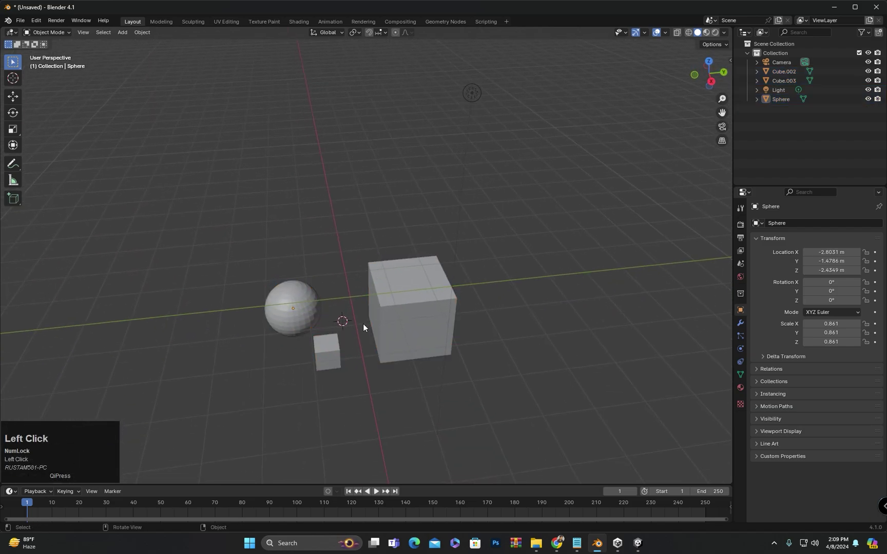
Snap the 3D cursor from beside the sphere and cubes to the nearest grid point with Cursor to Grid
{"action": "scroll", "coordinate": [363, 325], "scroll_direction": "up", "scroll_amount": 2}
{"action": "middle_click_drag", "start_coordinate": [363, 326], "coordinate": [365, 309], "text": "shift"}
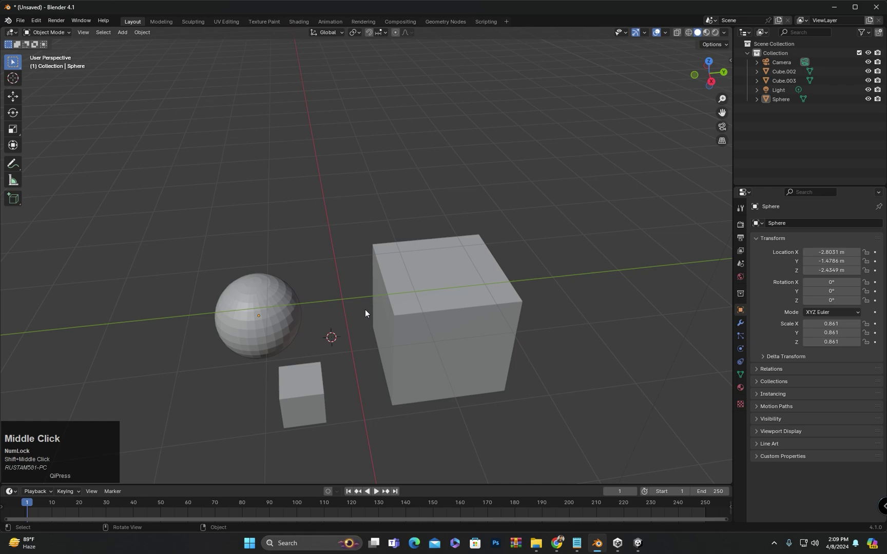
{"action": "key", "text": "shift+s"}
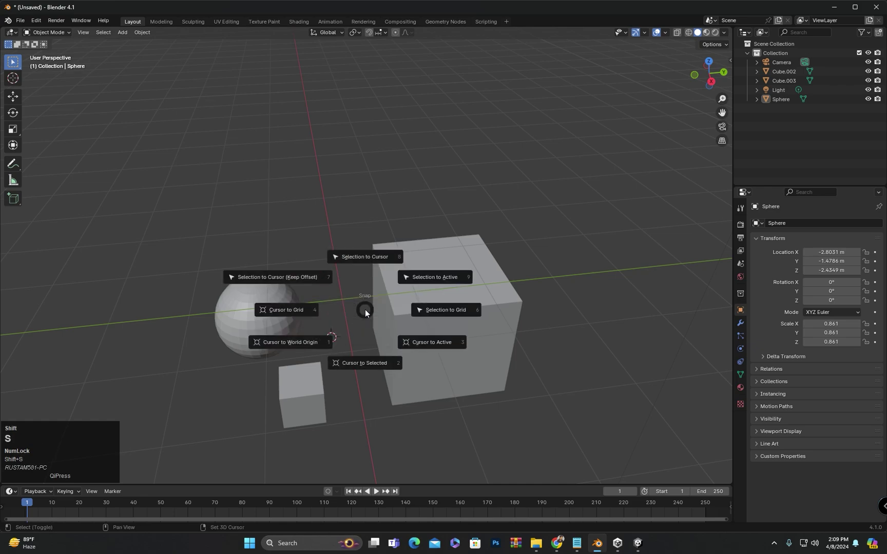
{"action": "left_click", "coordinate": [301, 320]}
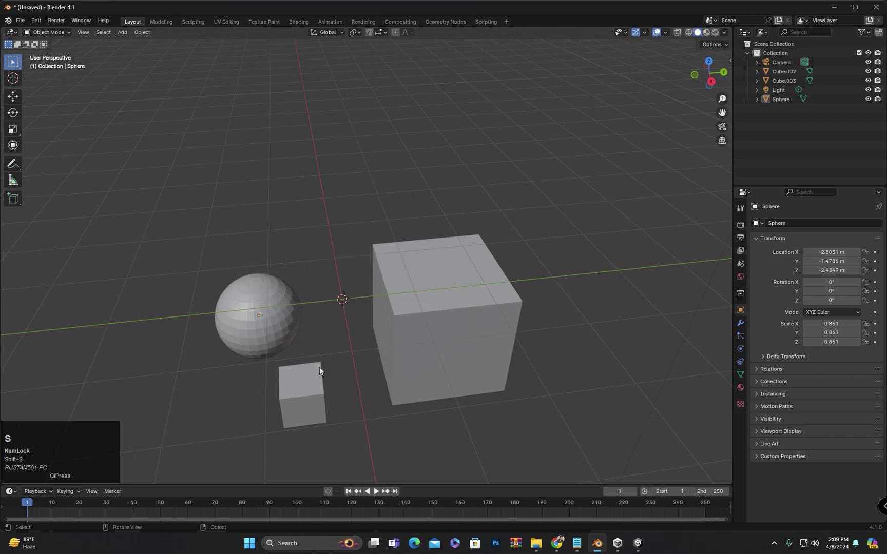
{"action": "scroll", "coordinate": [343, 301], "scroll_direction": "up", "scroll_amount": 2}
{"action": "middle_click_drag", "start_coordinate": [342, 300], "coordinate": [374, 307]}
{"action": "scroll", "coordinate": [276, 347], "scroll_direction": "down", "scroll_amount": 3}
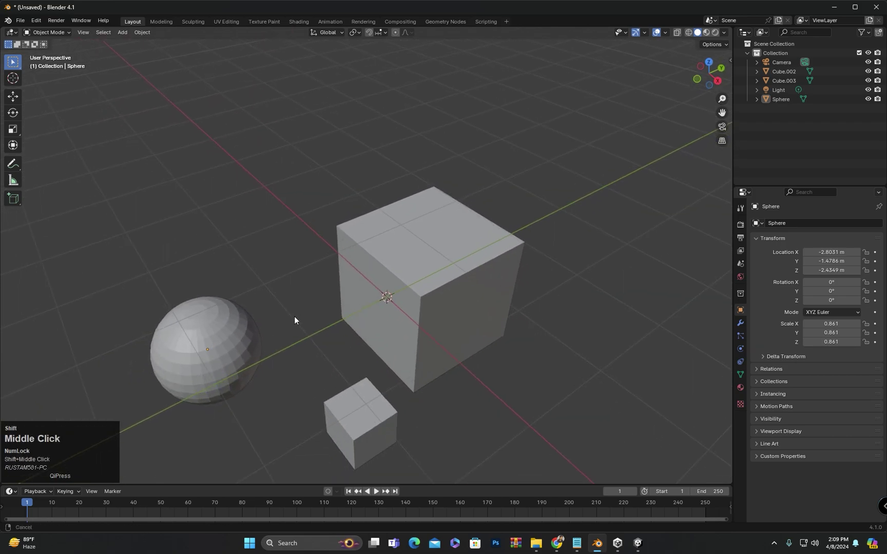
{"action": "middle_click_drag", "start_coordinate": [294, 316], "coordinate": [246, 303], "text": "shift"}
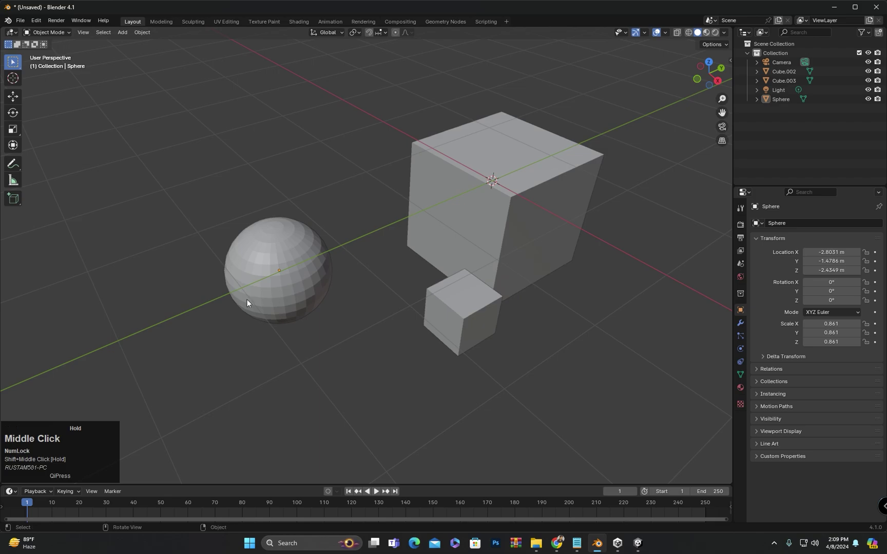
Place the 3D cursor in empty space on the sphere's far side from the cubes and snap it with Cursor to Grid
{"action": "right_click", "coordinate": [118, 343], "text": "shift"}
{"action": "middle_click_drag", "start_coordinate": [119, 343], "coordinate": [164, 385]}
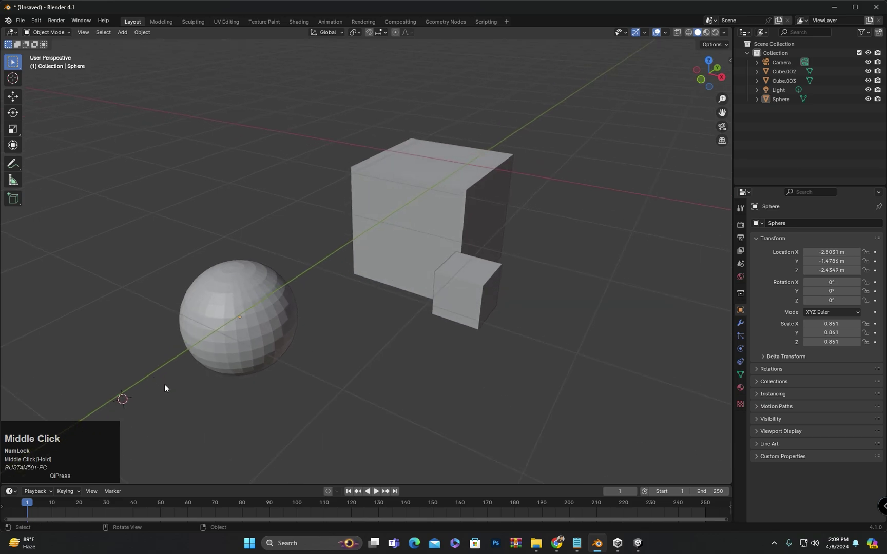
{"action": "scroll", "coordinate": [178, 366], "scroll_direction": "down", "scroll_amount": 3}
{"action": "right_click", "coordinate": [154, 263], "text": "shift"}
{"action": "middle_click_drag", "start_coordinate": [154, 263], "coordinate": [252, 390]}
{"action": "key", "text": "shift+s"}
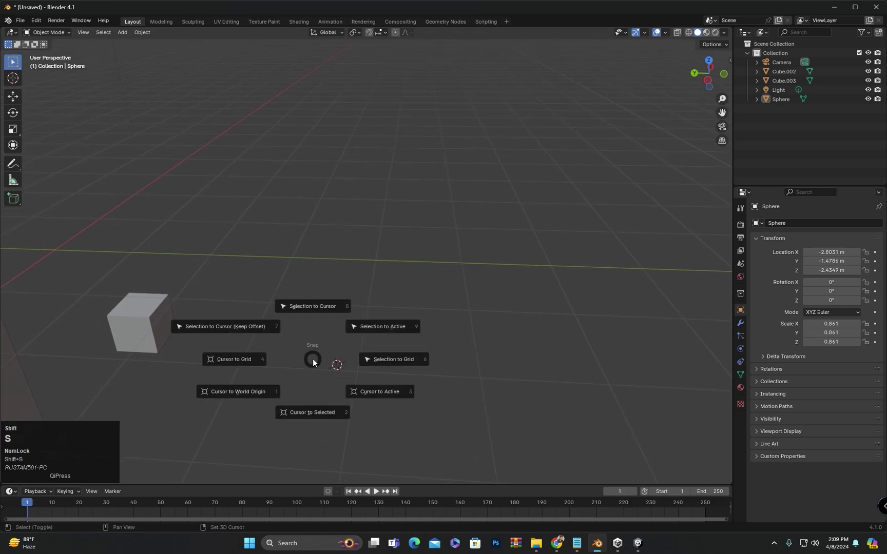
{"action": "left_click", "coordinate": [243, 361]}
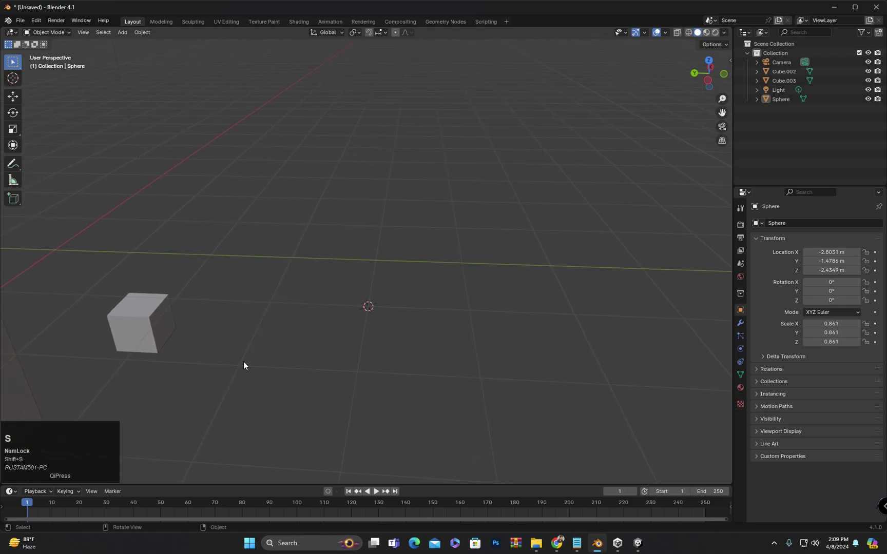
{"action": "middle_click_drag", "start_coordinate": [369, 308], "coordinate": [252, 353]}
{"action": "scroll", "coordinate": [284, 367], "scroll_direction": "up", "scroll_amount": 2}
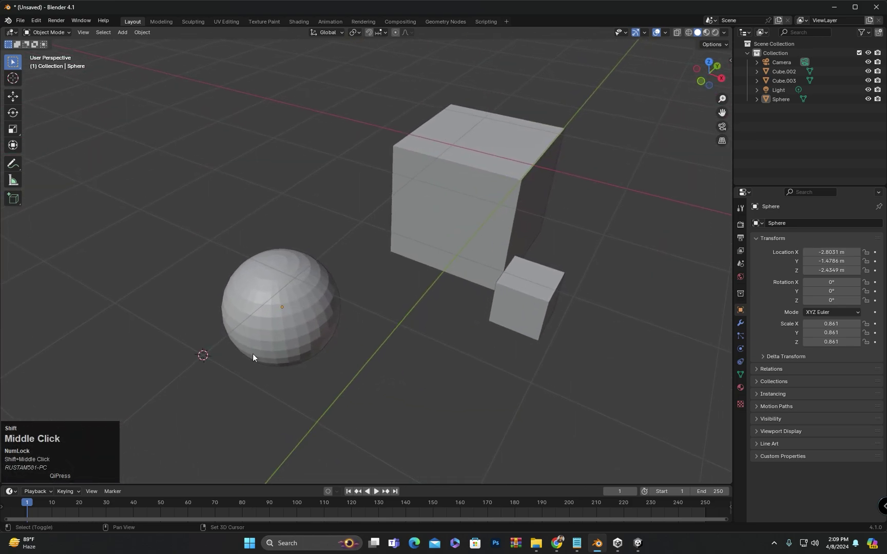
{"action": "key", "text": "shift+s"}
{"action": "left_click", "coordinate": [211, 356]}
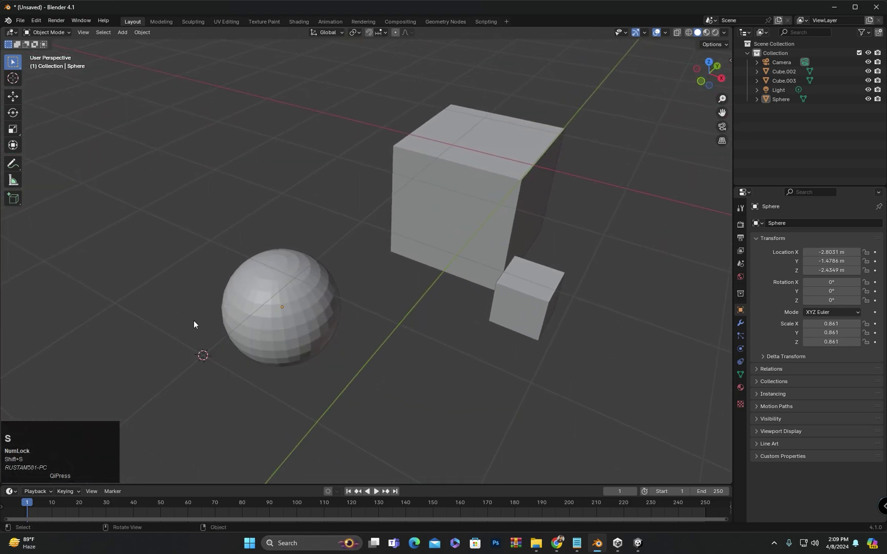
Add a cube at the 3D cursor's grid point and scale it down to about 0.23
{"action": "key", "text": "shift+a"}
{"action": "mouse_move", "coordinate": [194, 320]}
{"action": "left_click", "coordinate": [243, 328]}
{"action": "middle_click_drag", "start_coordinate": [243, 328], "coordinate": [203, 351]}
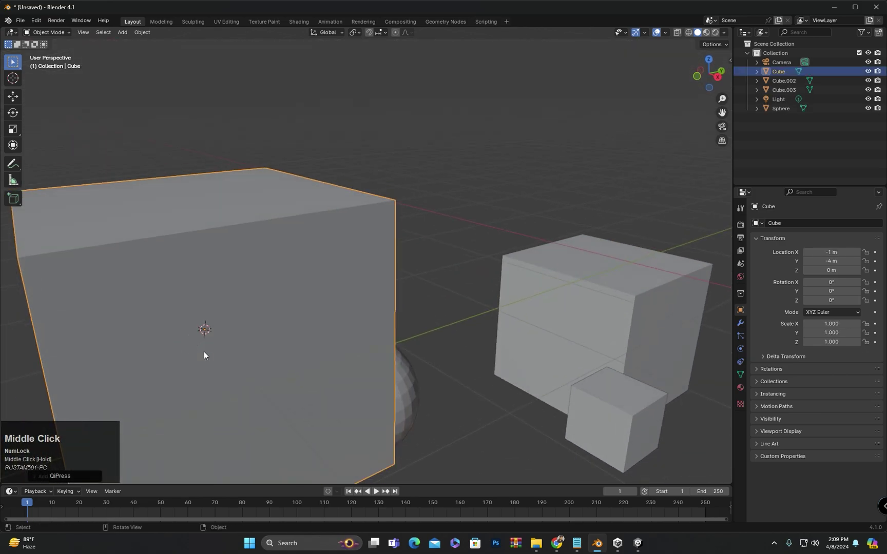
{"action": "key", "text": "s"}
{"action": "left_click", "coordinate": [219, 337]}
{"action": "middle_click_drag", "start_coordinate": [267, 287], "coordinate": [279, 331]}
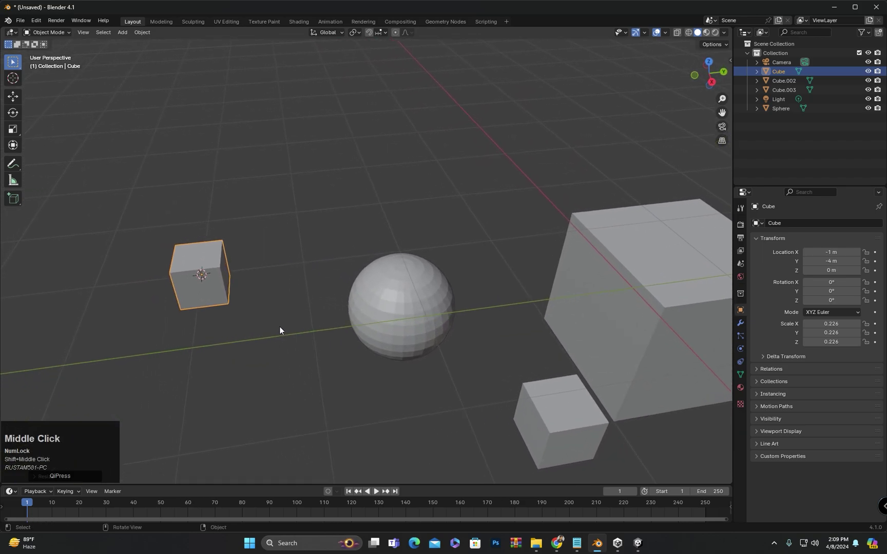